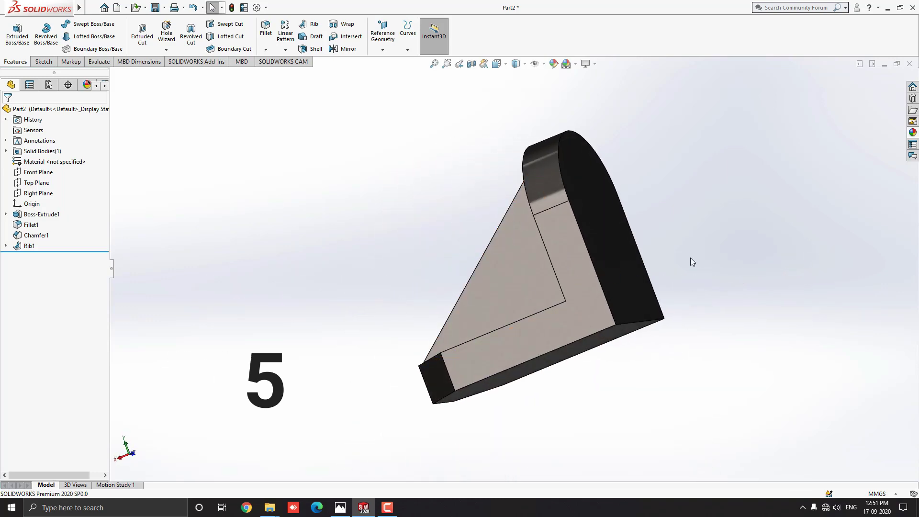
- Orbit the finished bracket to view it from the front
mouse_move(693, 262)
middle_mouse_down()
mouse_move(493, 293)
mouse_move(446, 354)
mouse_move(424, 349)
mouse_move(472, 322)
mouse_move(476, 340)
mouse_move(459, 351)
middle_mouse_up()
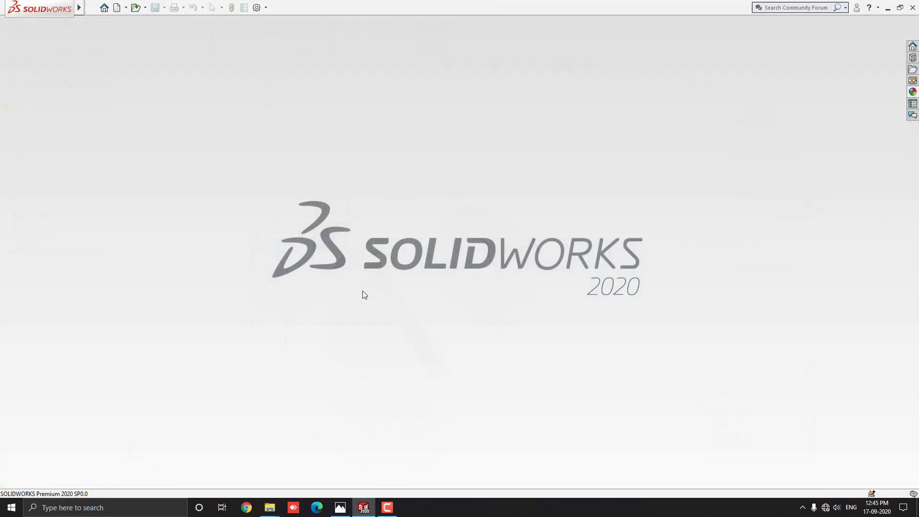
- Create a new blank Part document, Part2
left_click(117, 8)
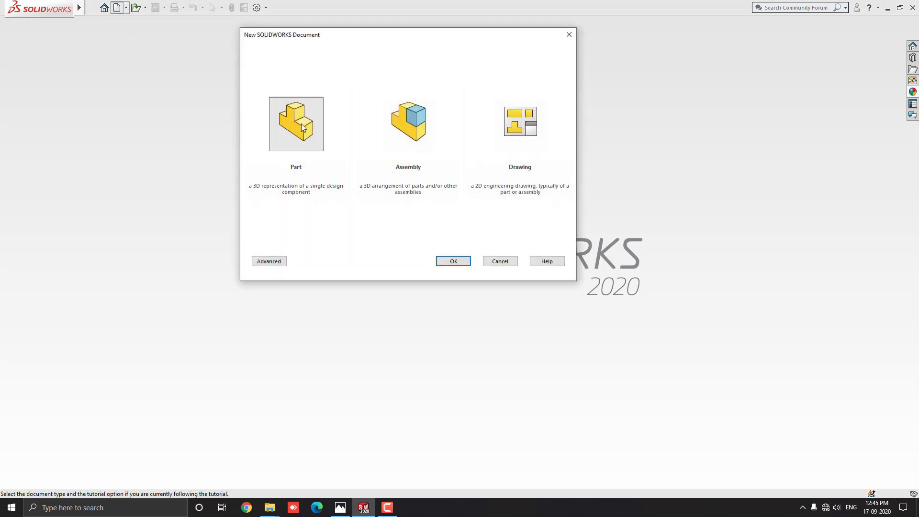
left_click(449, 265)
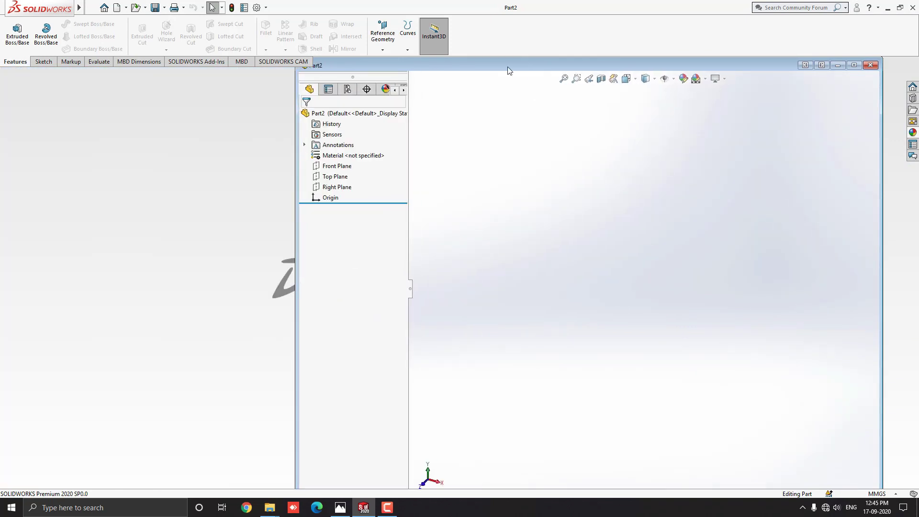
- Place the 15 final.jpg reference drawing beside the narrowed Part2 window
left_click(340, 508)
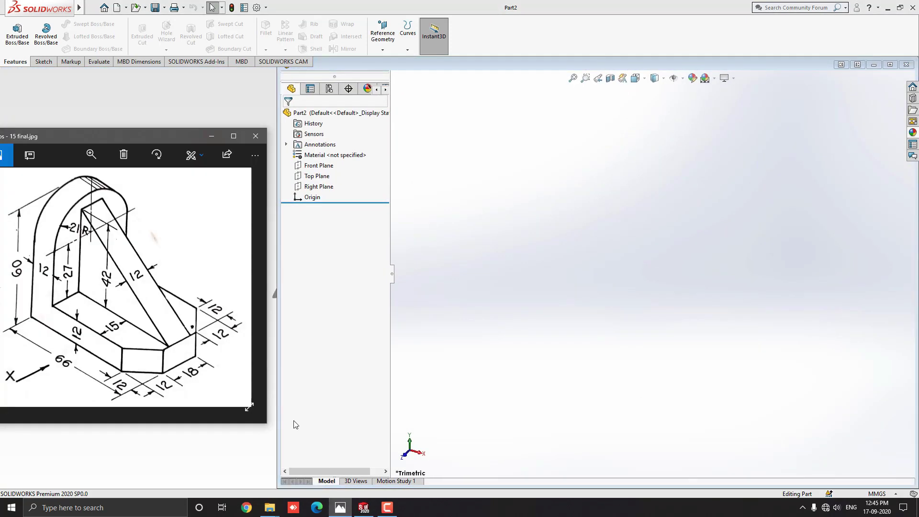
left_click_drag(280, 411, 265, 412)
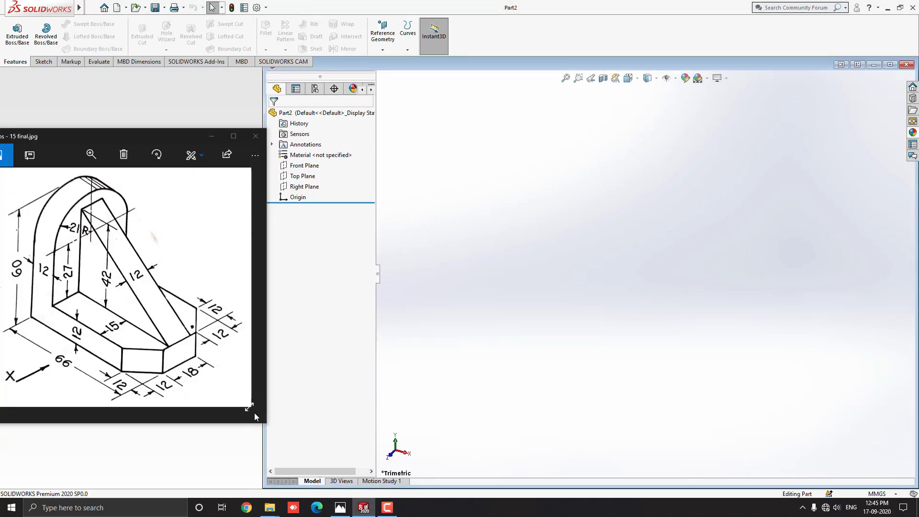
left_click(122, 421)
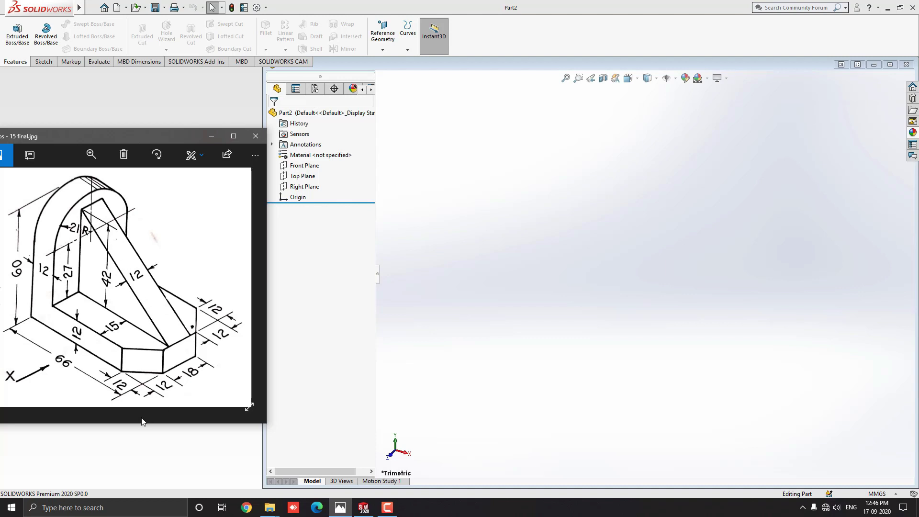
left_click(533, 320)
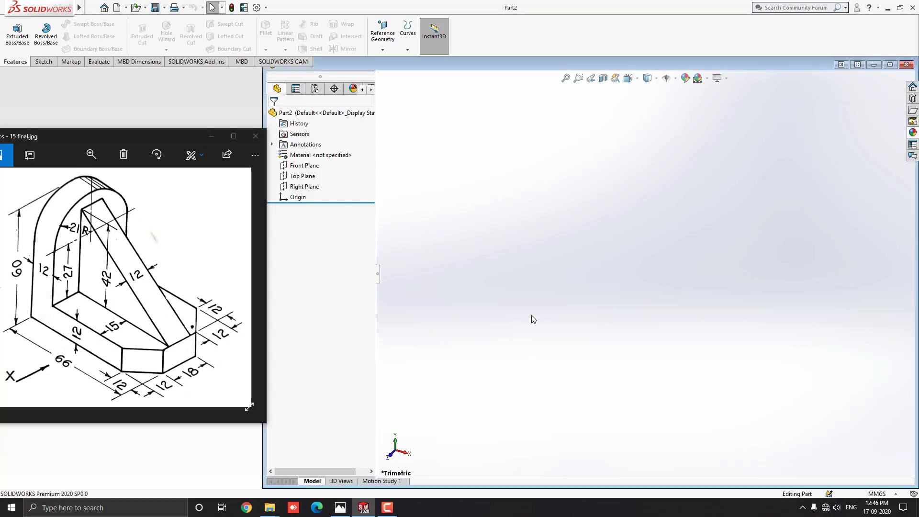
- Sketch a 66 × 12 mm corner rectangle from the origin on the Front Plane
left_click(305, 165)
left_click(330, 152)
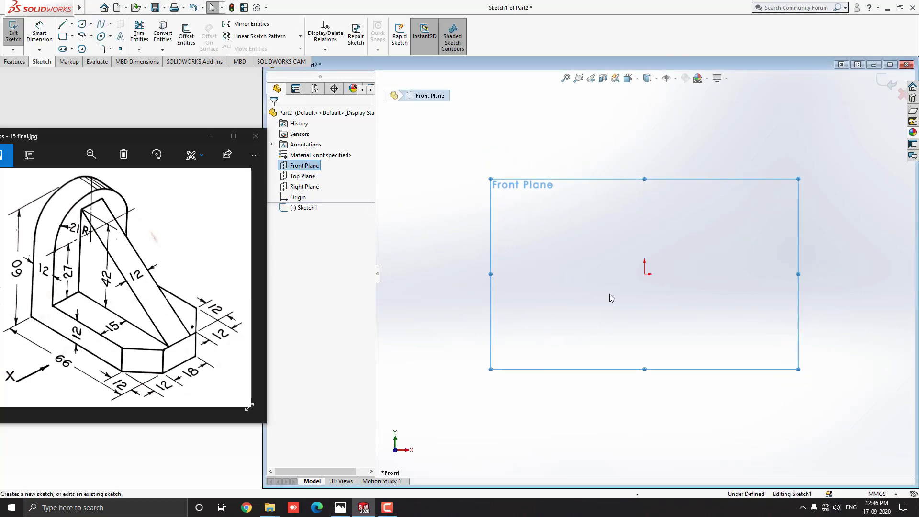
scroll(746, 227, "down", 2)
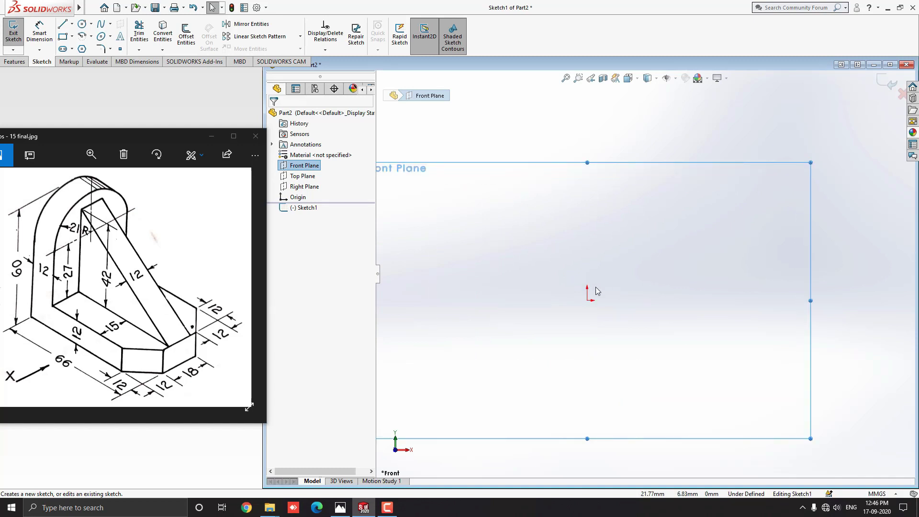
left_click(63, 36)
scroll(630, 268, "up", 1)
scroll(757, 236, "down", 1)
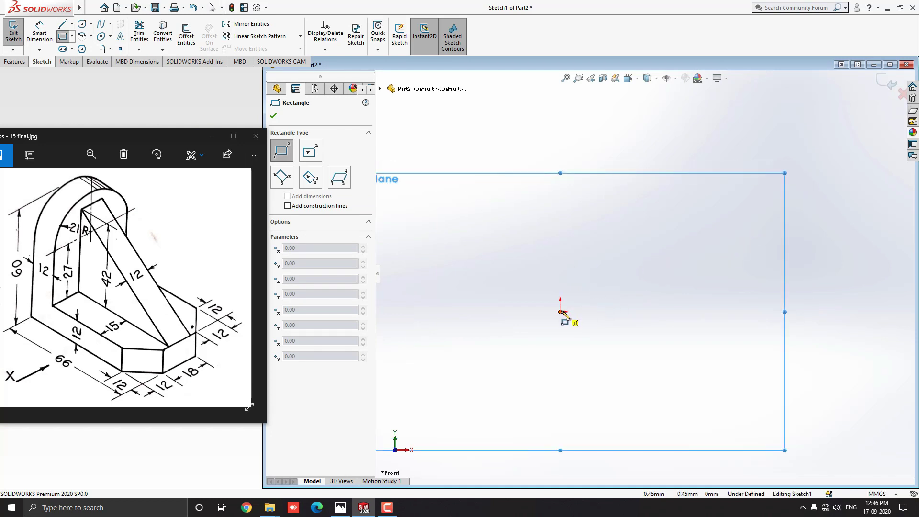
left_click(561, 312)
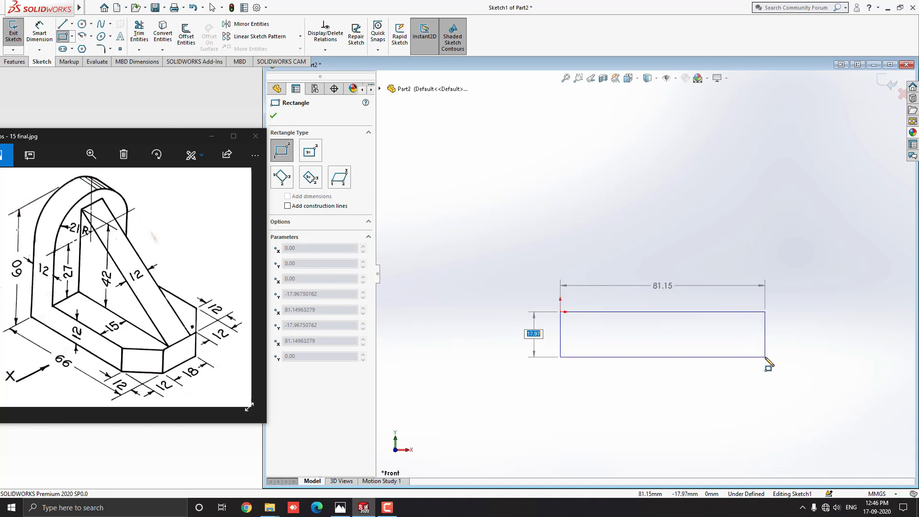
type("12")
key("Tab")
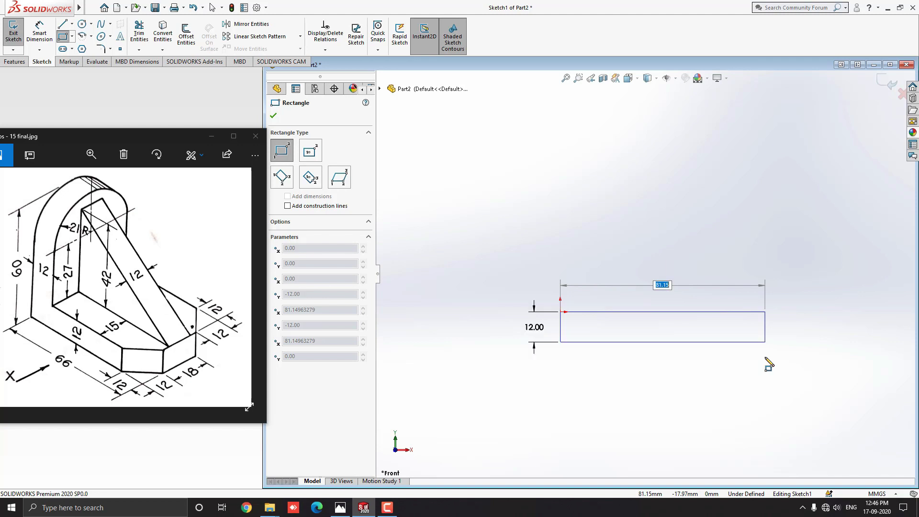
type("66")
key("Return")
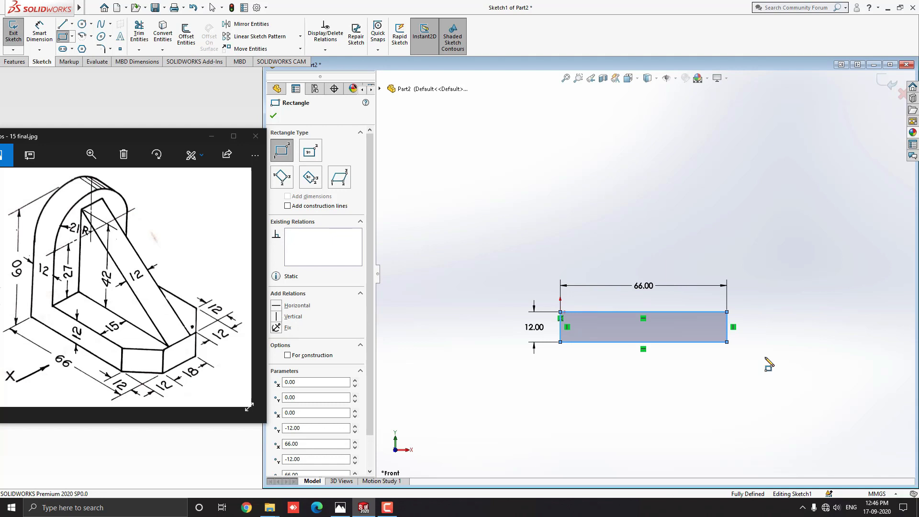
- Draw the 12 × 60 mm upright rectangle from the base rectangle's corner
scroll(681, 253, "down", 1)
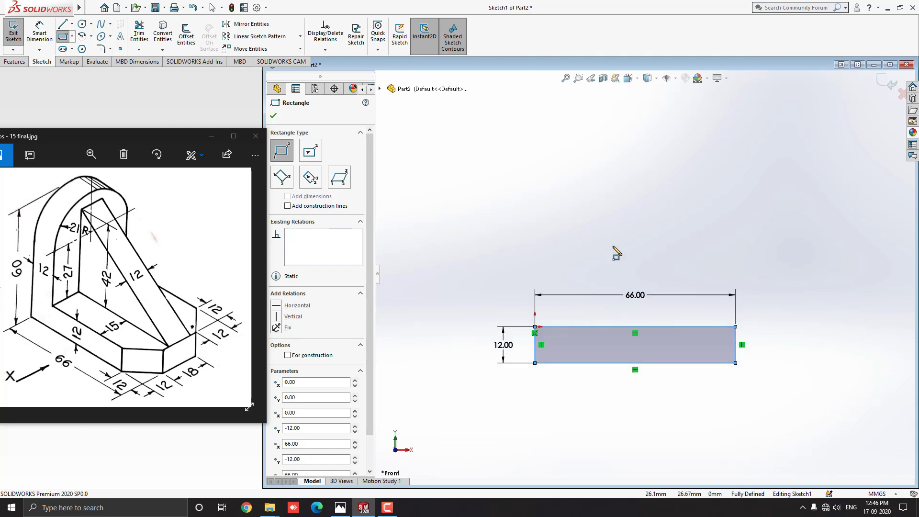
left_click(535, 363)
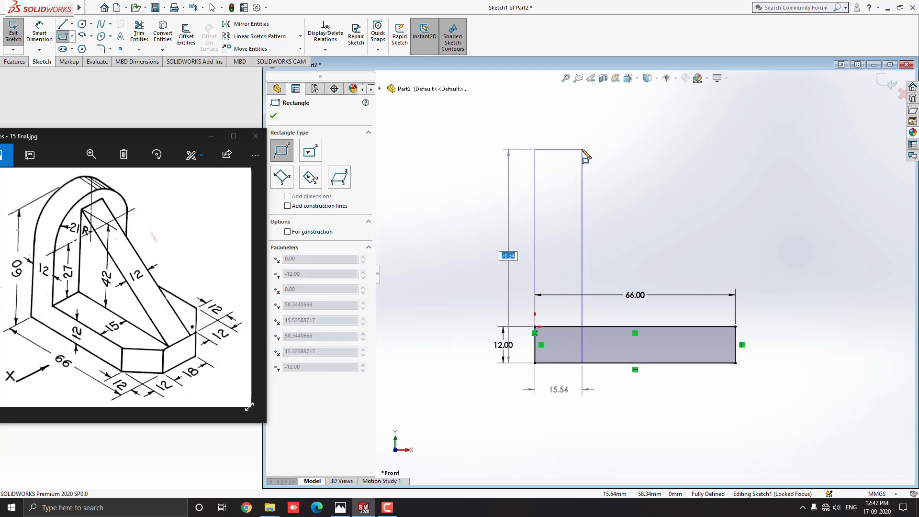
type("60")
key("Tab")
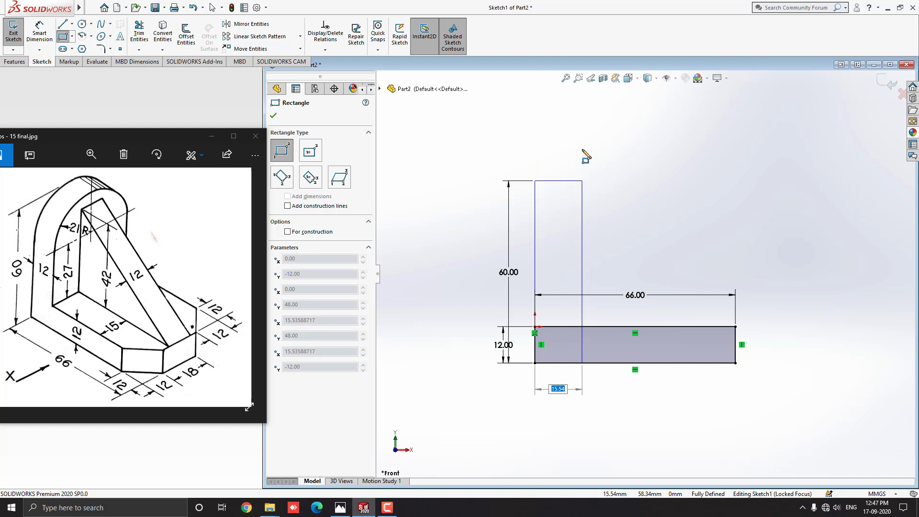
type("12")
key("Return")
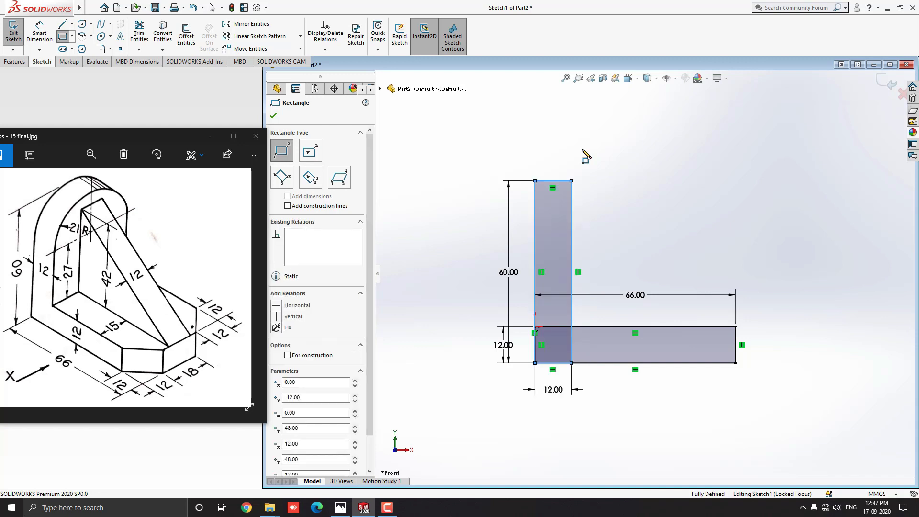
key("Escape")
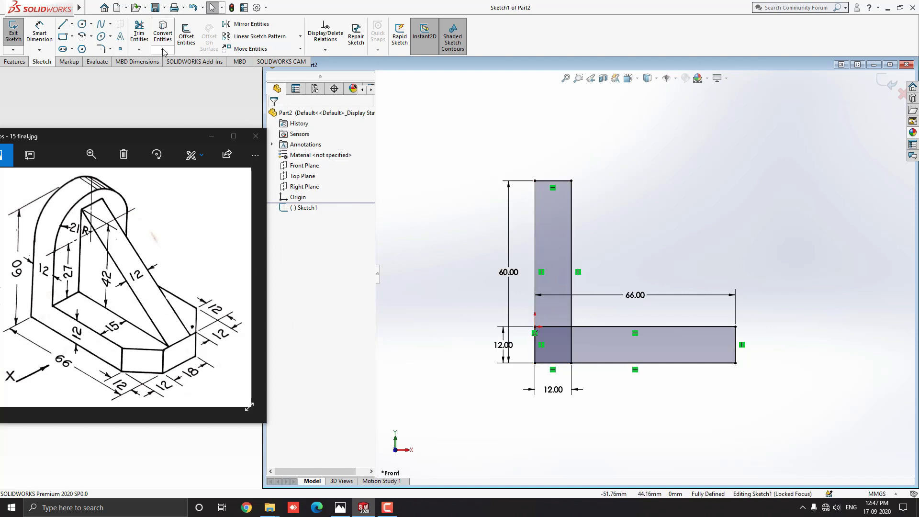
- Power-trim the overlapping inner line so the rectangles form one L outline
left_click(142, 35)
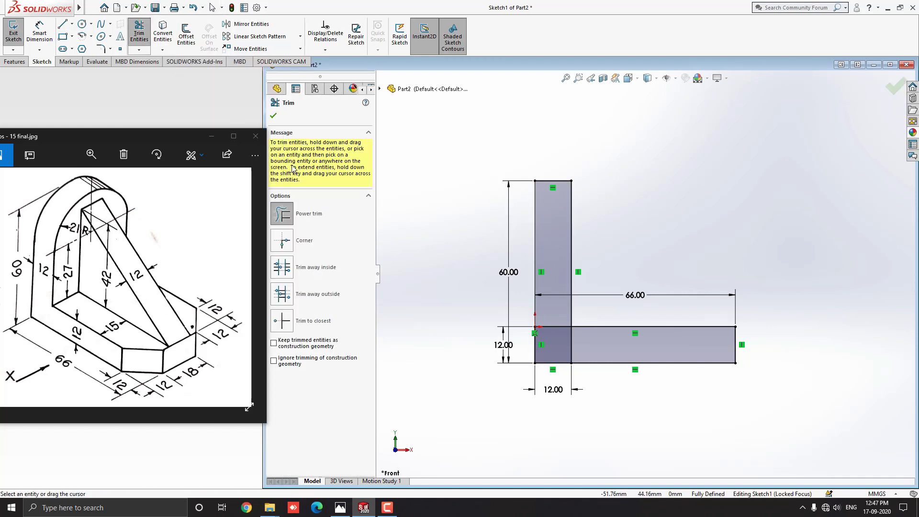
left_click(305, 216)
mouse_move(596, 344)
left_mouse_down()
mouse_move(565, 353)
mouse_move(556, 314)
left_mouse_up()
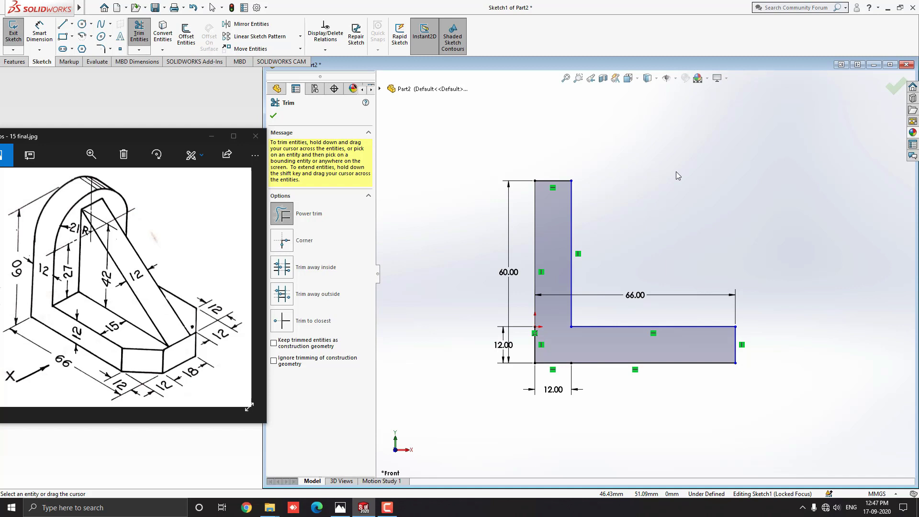
key("Escape")
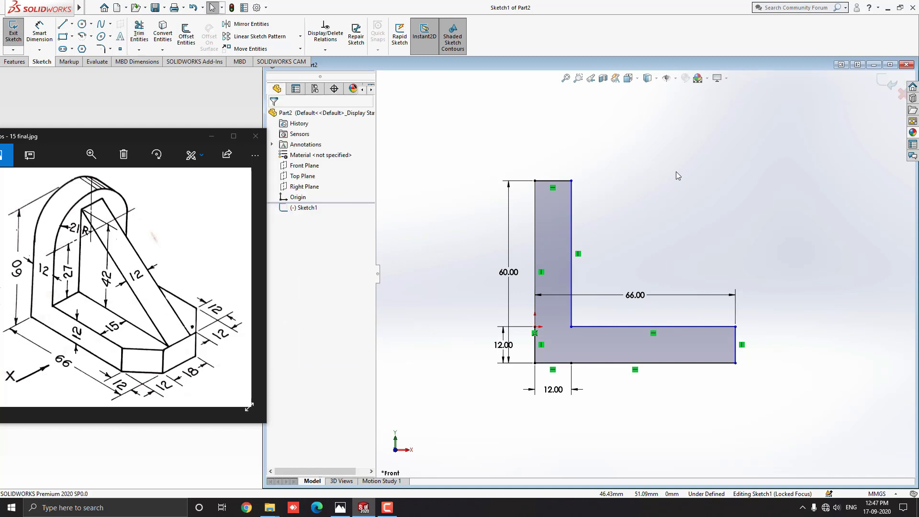
left_click(14, 66)
- Extrude the L profile 42 mm with Mid Plane into a solid body
left_click(17, 33)
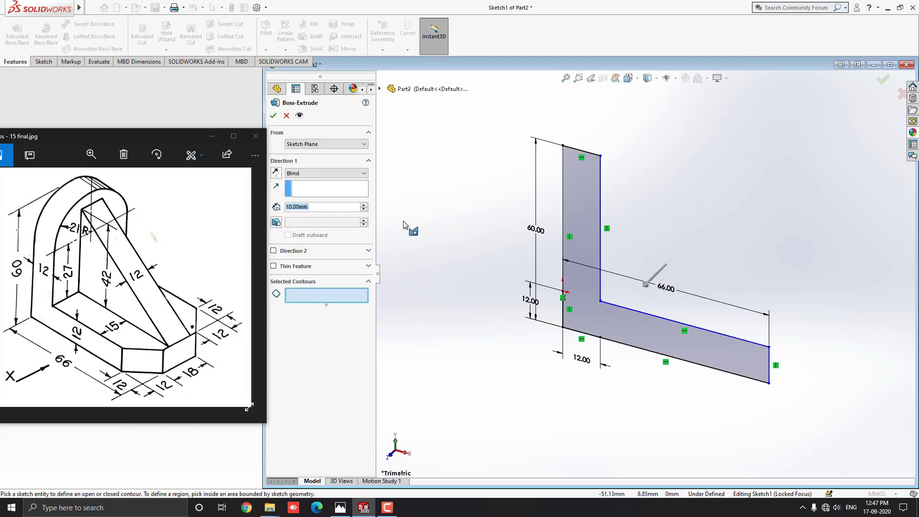
left_click(578, 237)
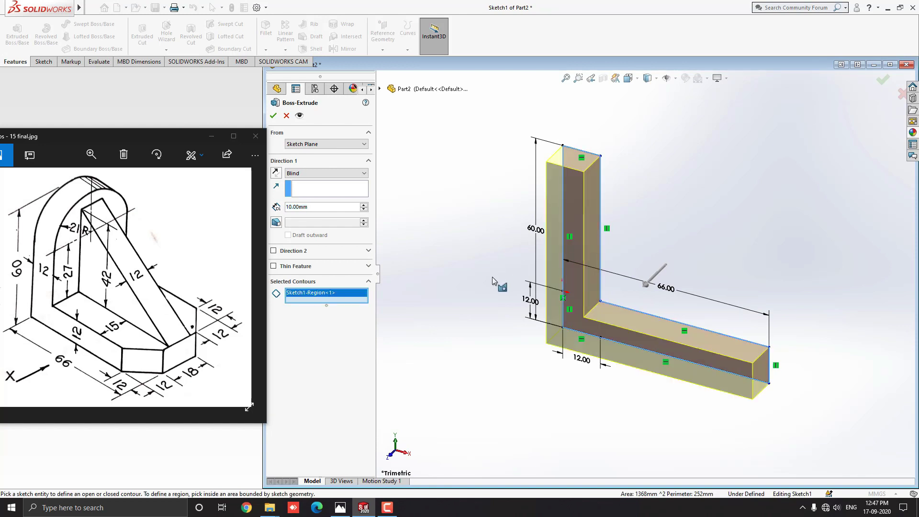
left_click(364, 174)
left_click(298, 213)
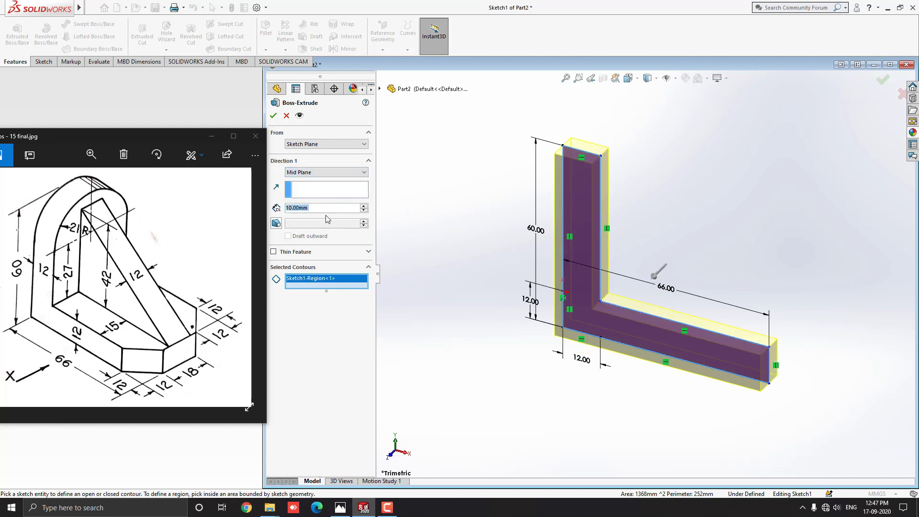
left_click_drag(313, 209, 278, 208)
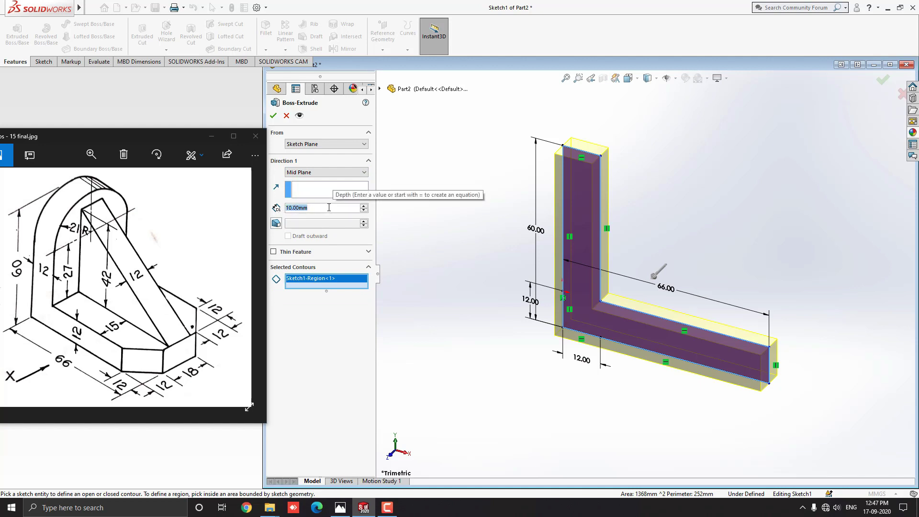
type("42")
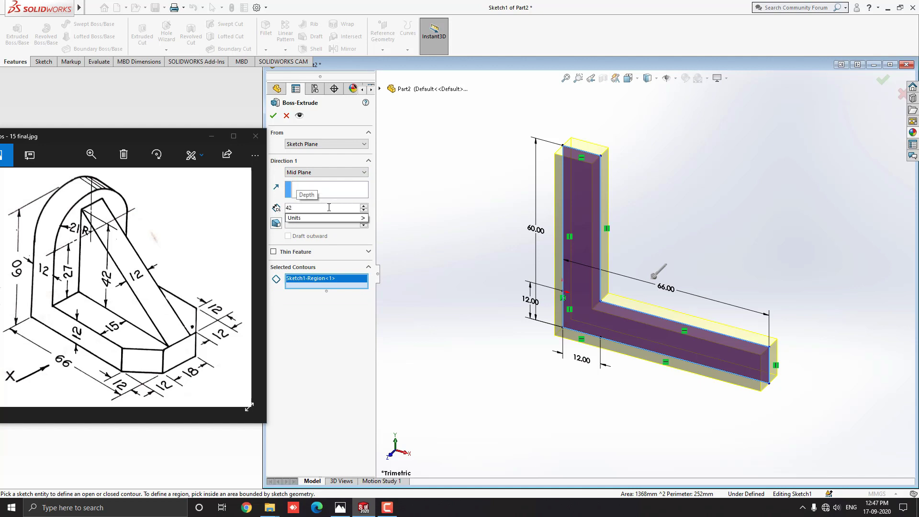
key("Return")
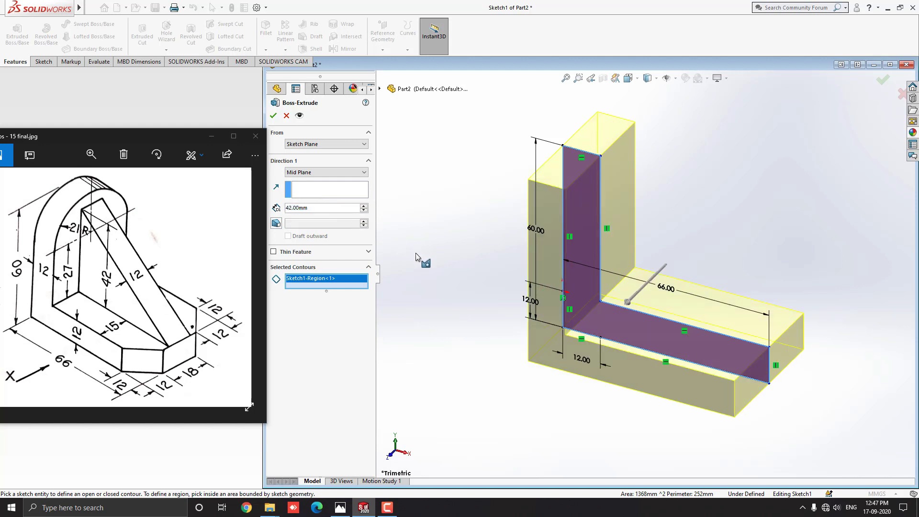
left_click(273, 115)
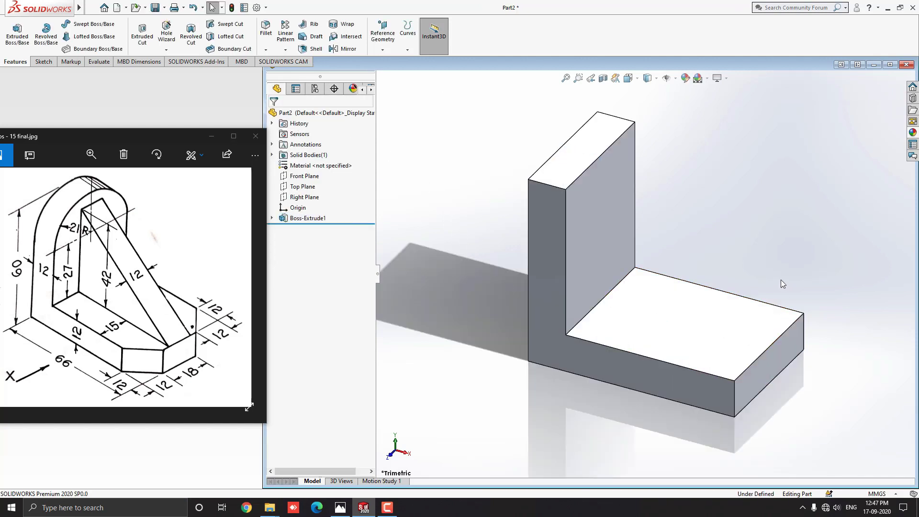
- Fillet the upright's front and back top edges with a 21 mm radius
middle_click_drag(780, 279, 740, 260, "ctrl")
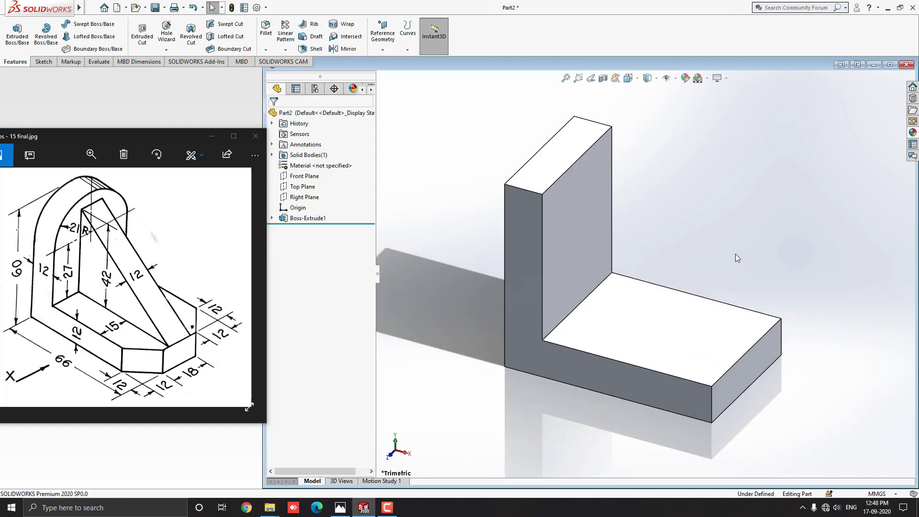
left_click(266, 34)
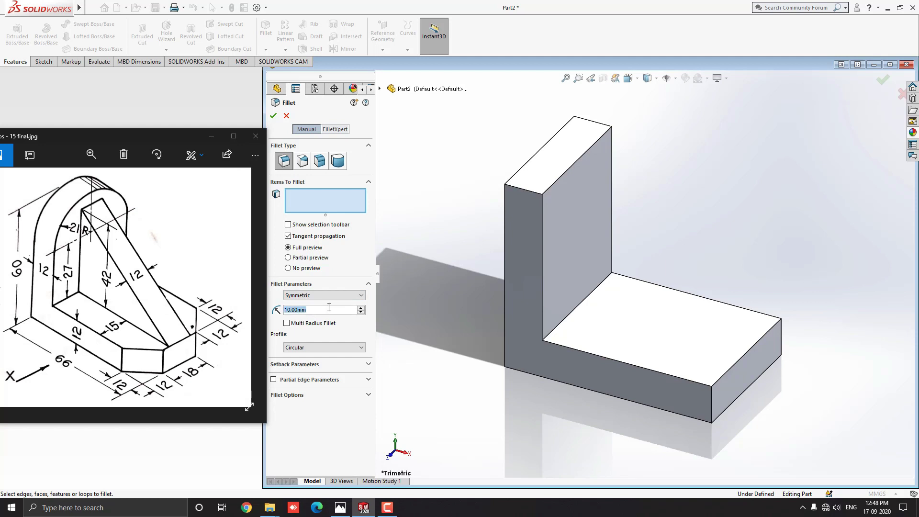
type("21")
key("Return")
left_click(533, 192)
middle_click_drag(610, 194, 611, 151)
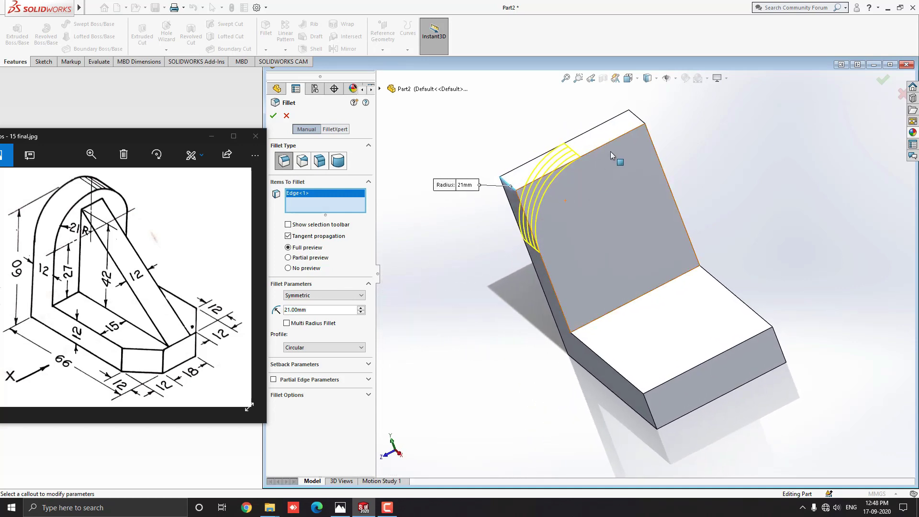
left_click(637, 118)
middle_click_drag(609, 217, 647, 193)
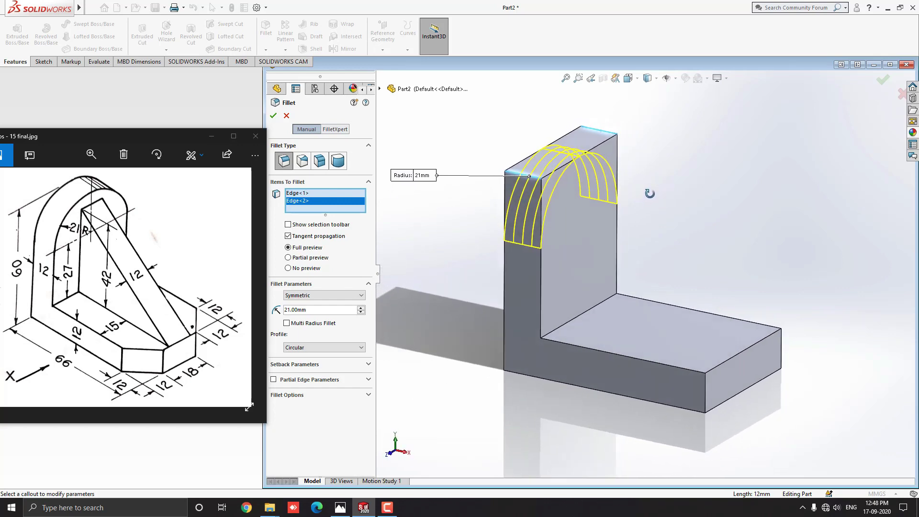
left_click(273, 116)
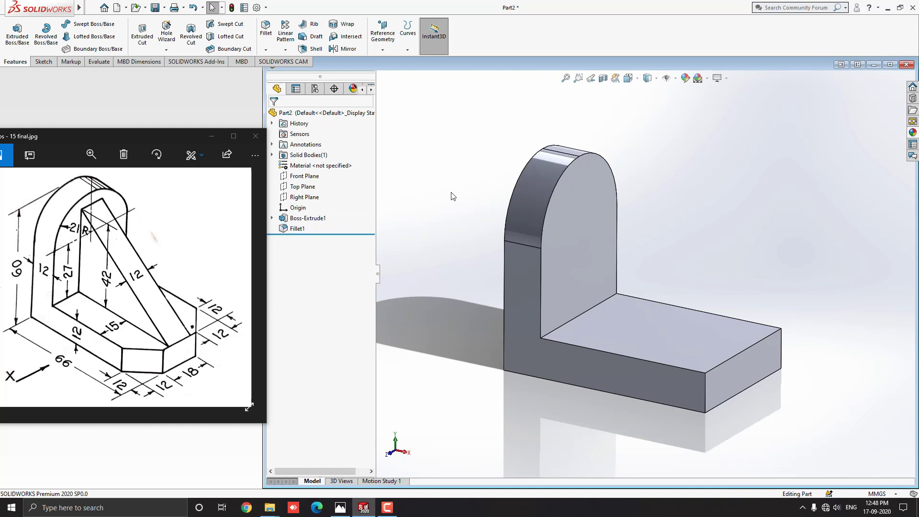
middle_click_drag(620, 285, 617, 300)
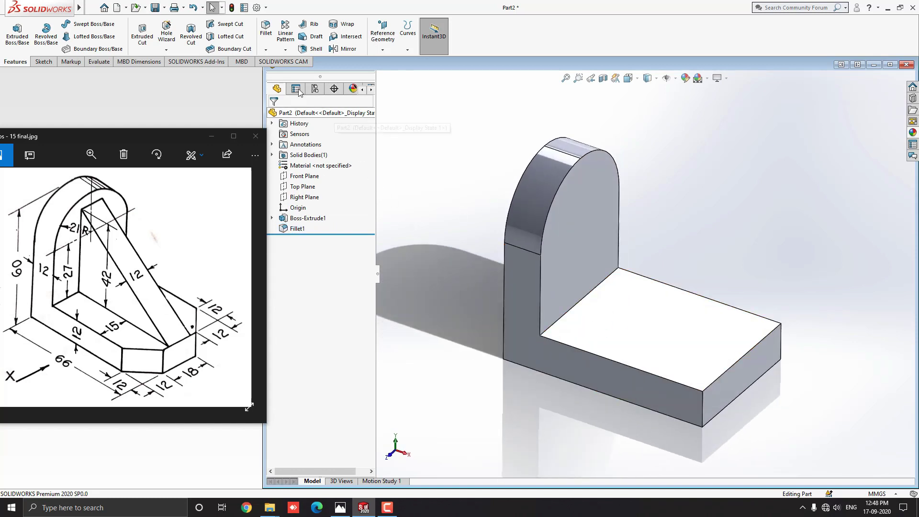
- Chamfer the base's two outer corner edges at 12 mm × 45°
left_click(266, 51)
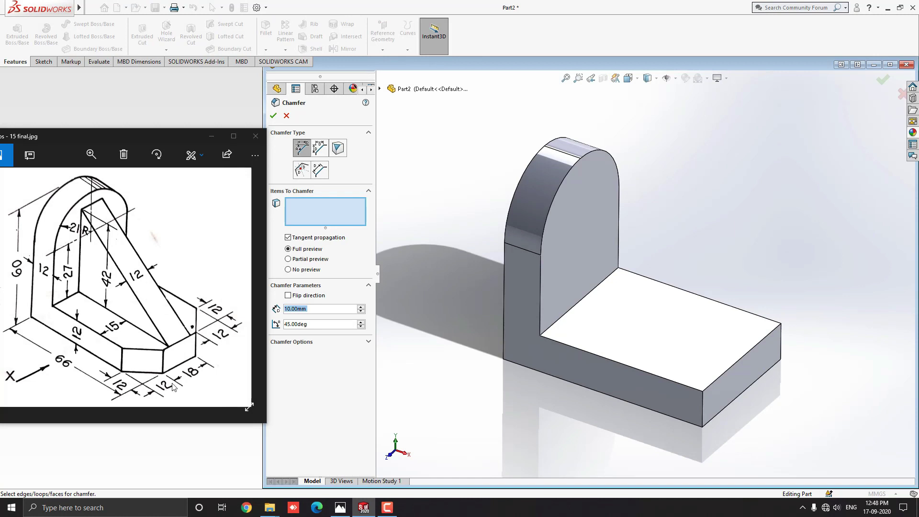
left_click(313, 308)
left_click_drag(312, 308, 286, 309)
type("12")
key("Return")
left_click(703, 409)
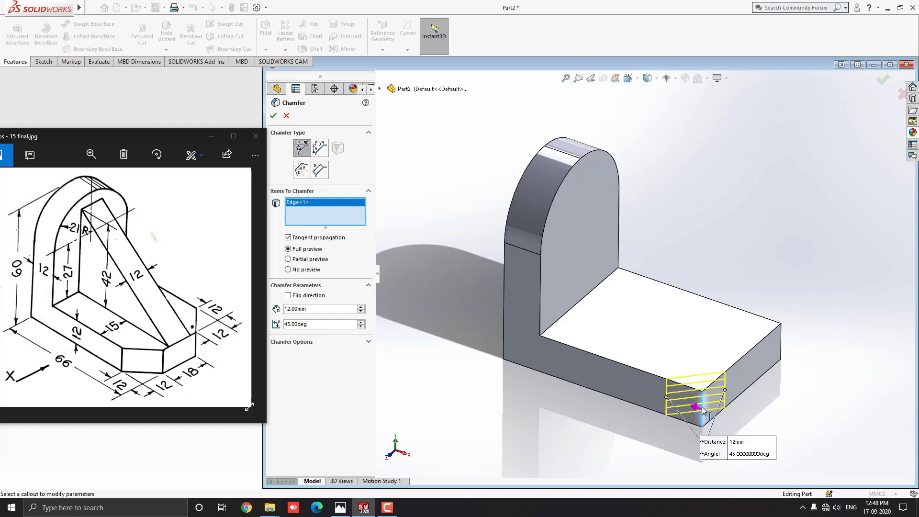
left_click(781, 350)
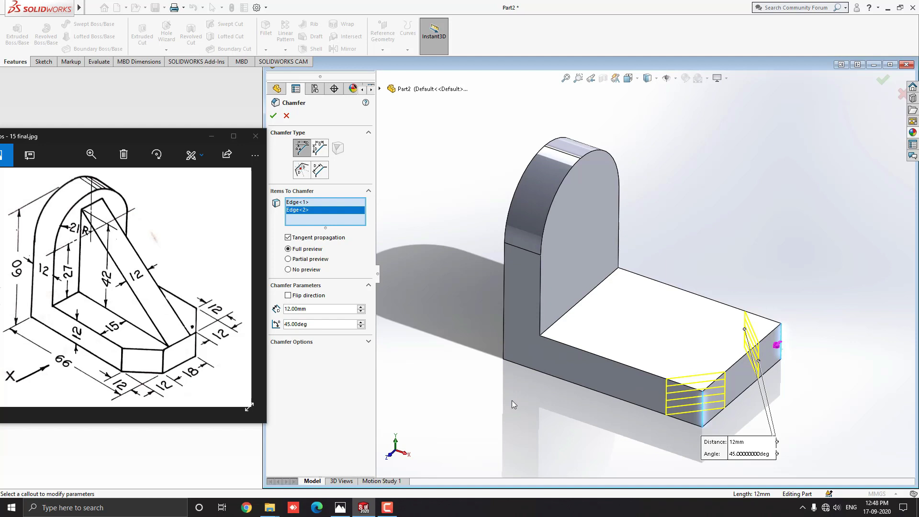
left_click(273, 116)
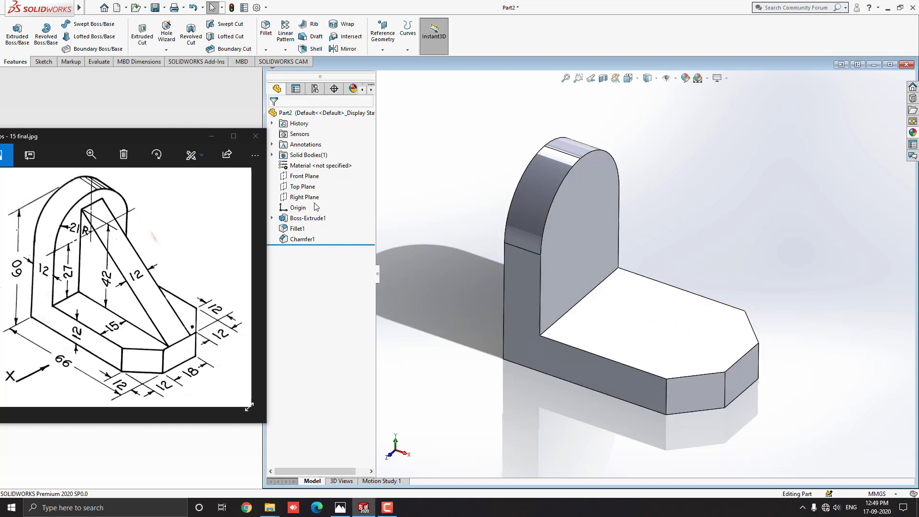
- On a Front Plane sketch, draw a diagonal line from the base's far corner to the upright
left_click(308, 177)
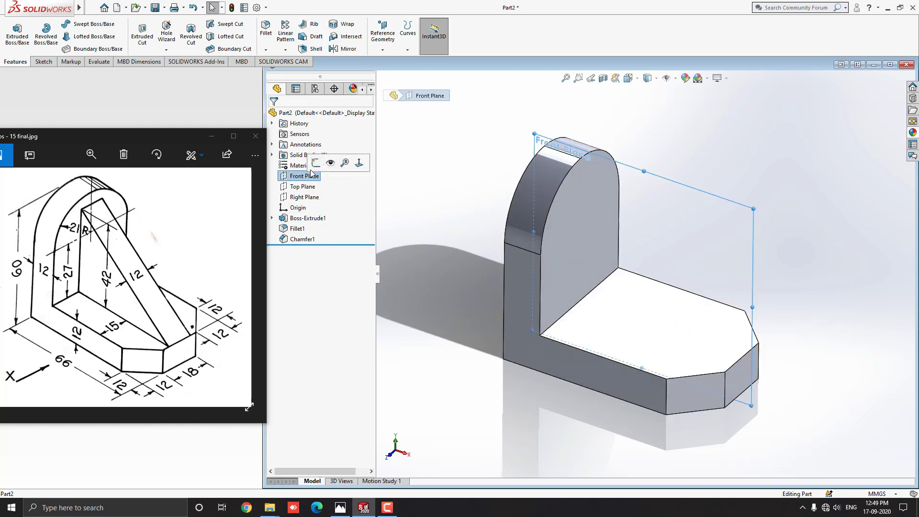
left_click(315, 166)
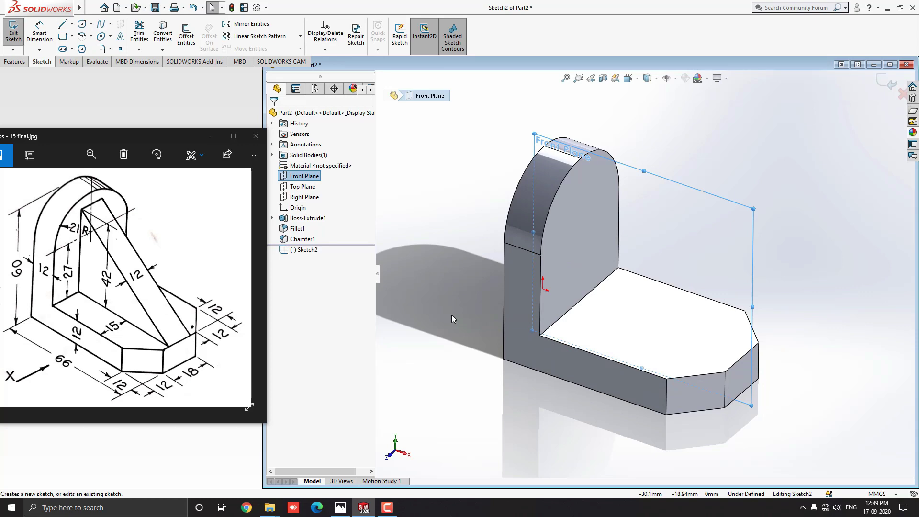
key("ctrl+8")
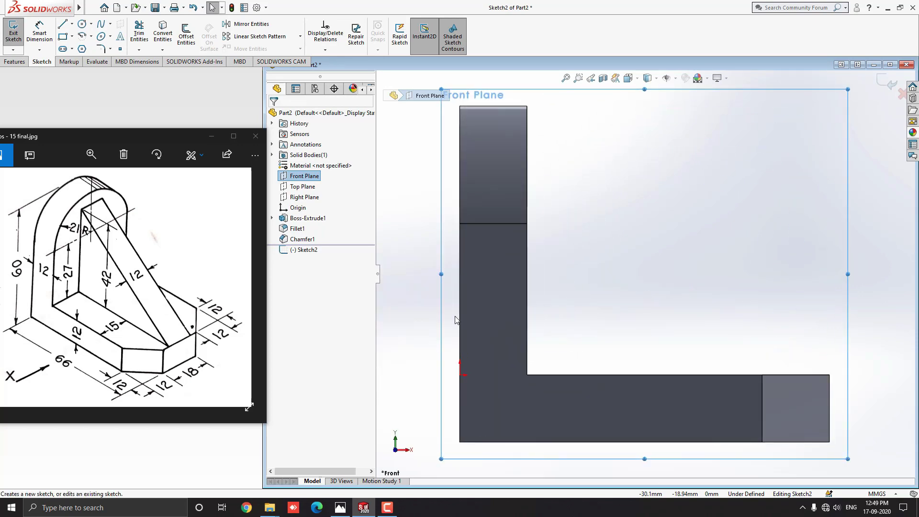
left_click(64, 24)
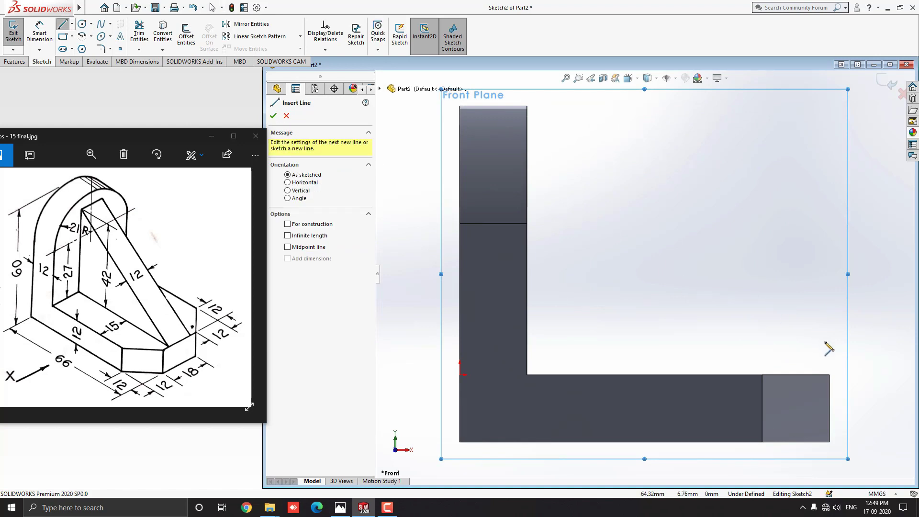
left_click(829, 375)
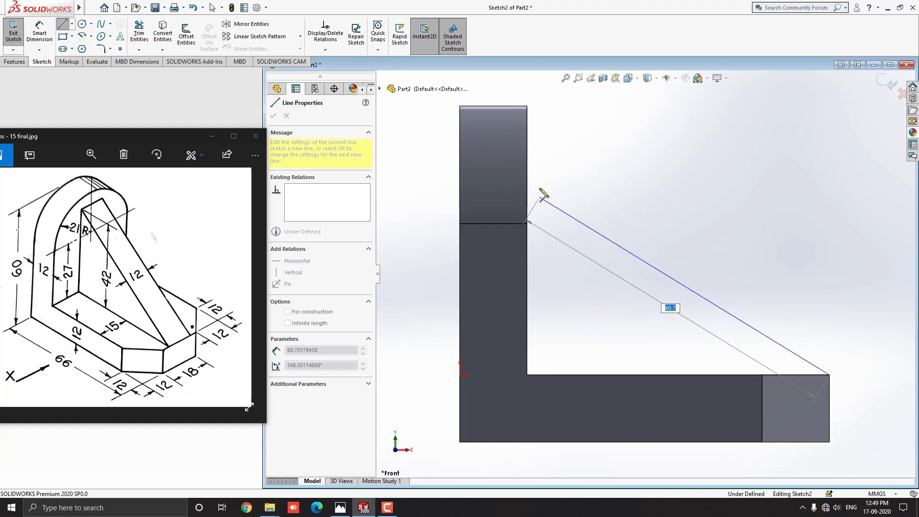
left_click(534, 149)
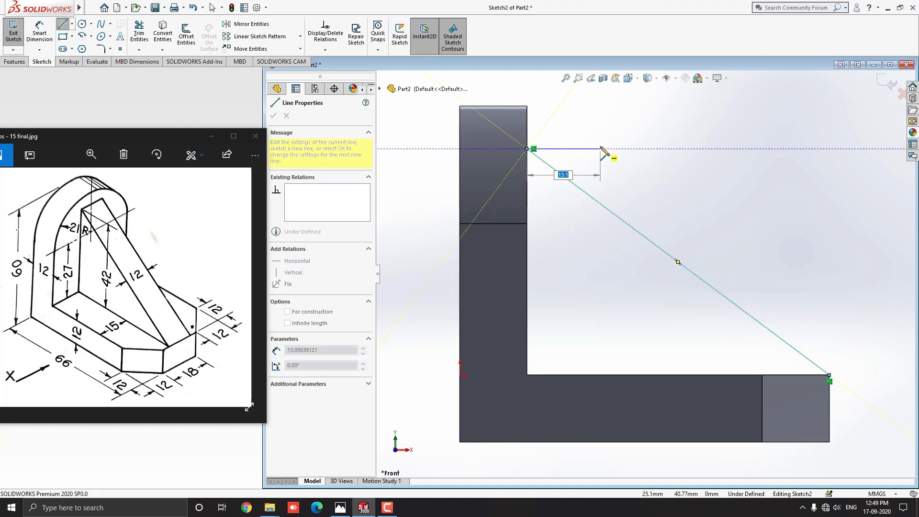
key("Escape")
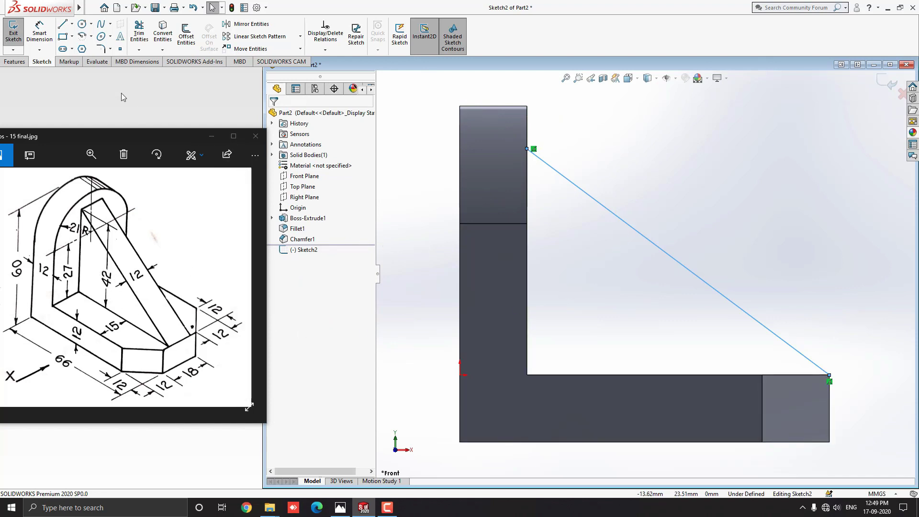
- Dimension the rib line's upper endpoint 42 mm above the base's top edge
left_click(39, 32)
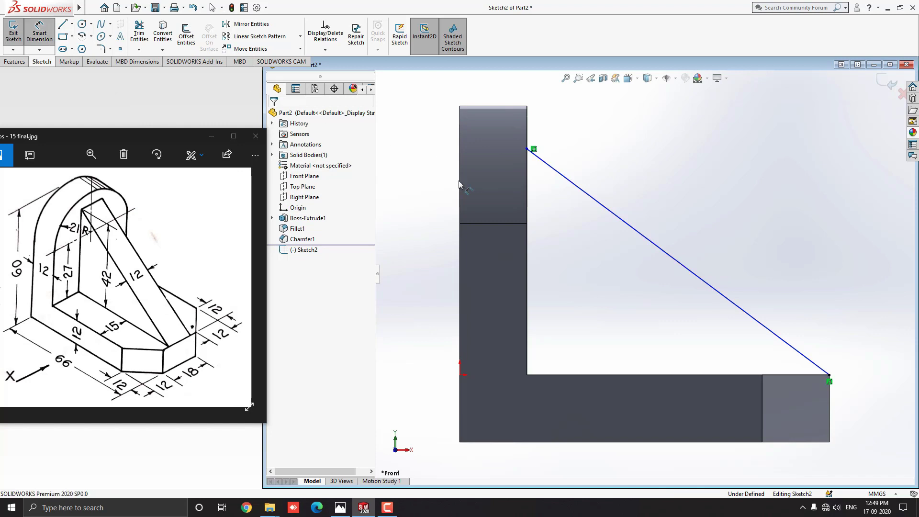
left_click(562, 376)
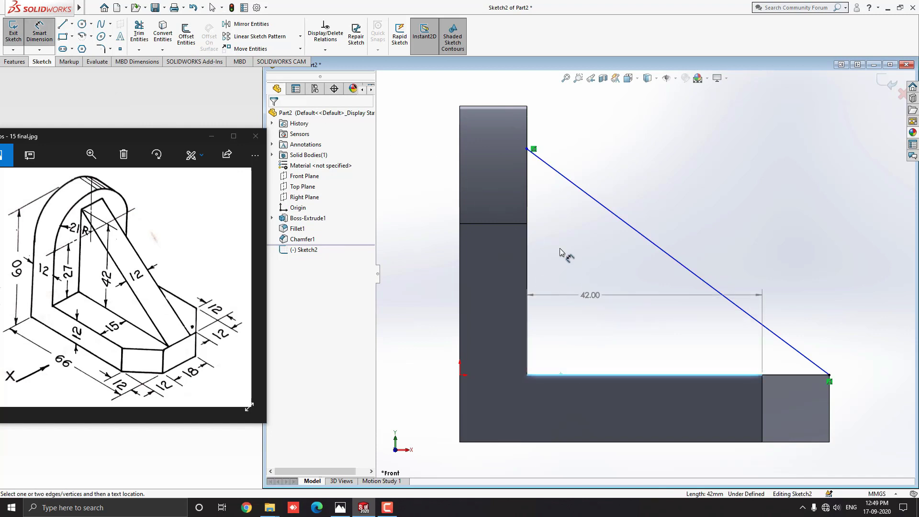
left_click(527, 148)
left_click(436, 229)
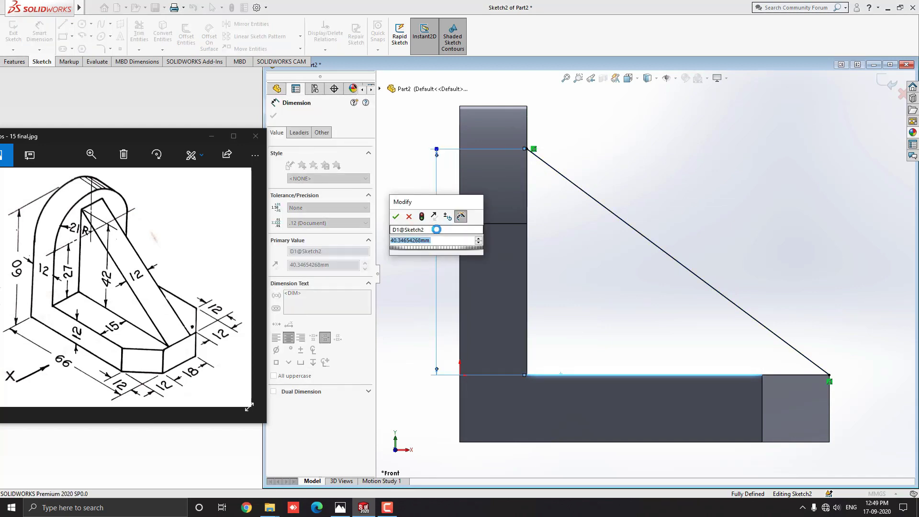
type("42")
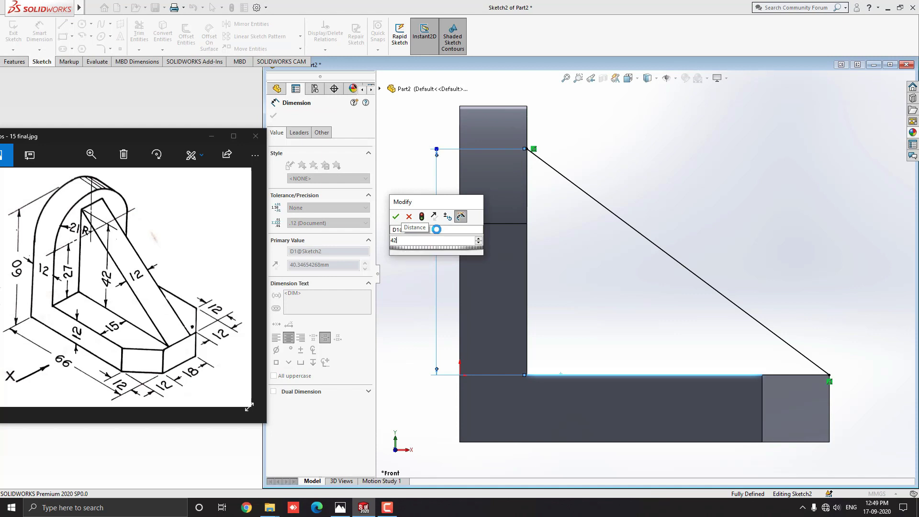
key("Return")
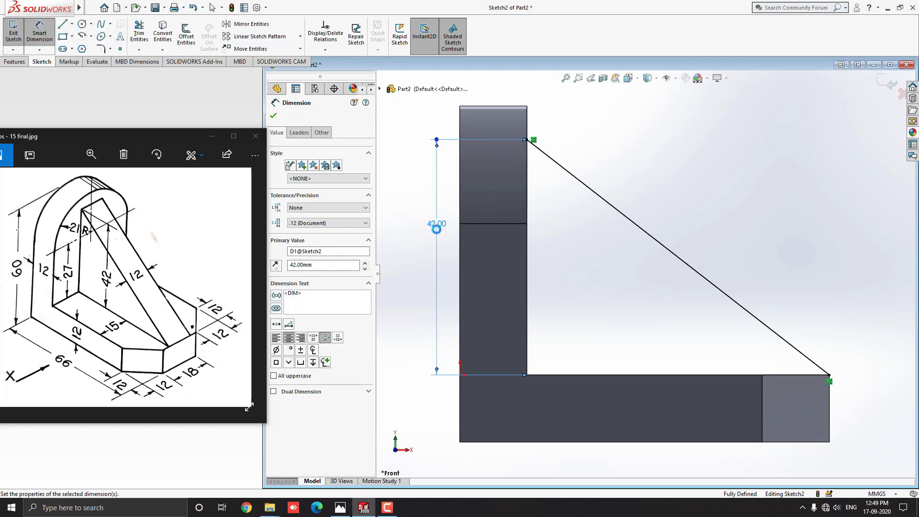
key("Escape")
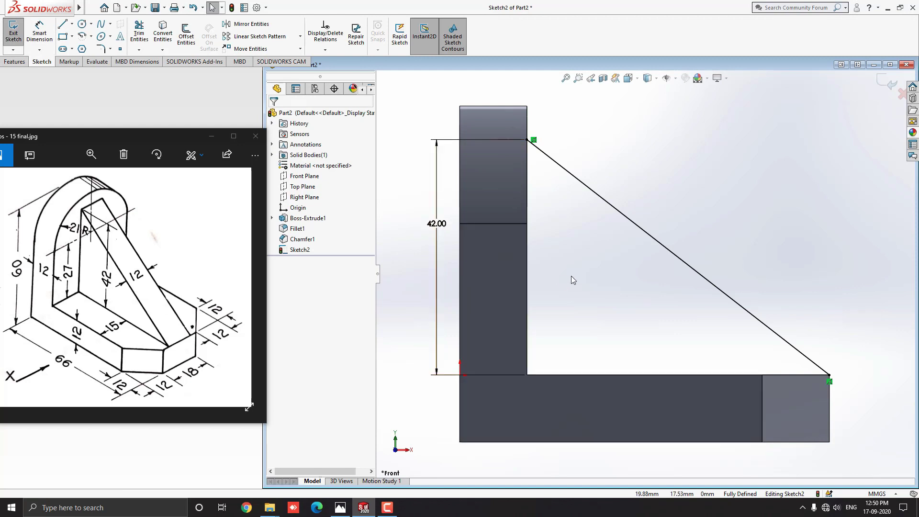
middle_click_drag(613, 286, 634, 303)
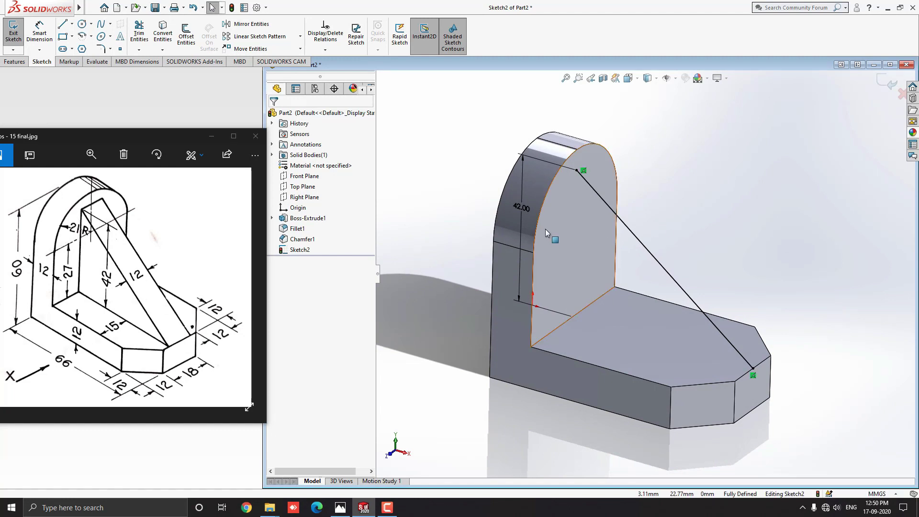
- Start a Rib on the diagonal sketch line with mid-plane thickness
left_click(16, 62)
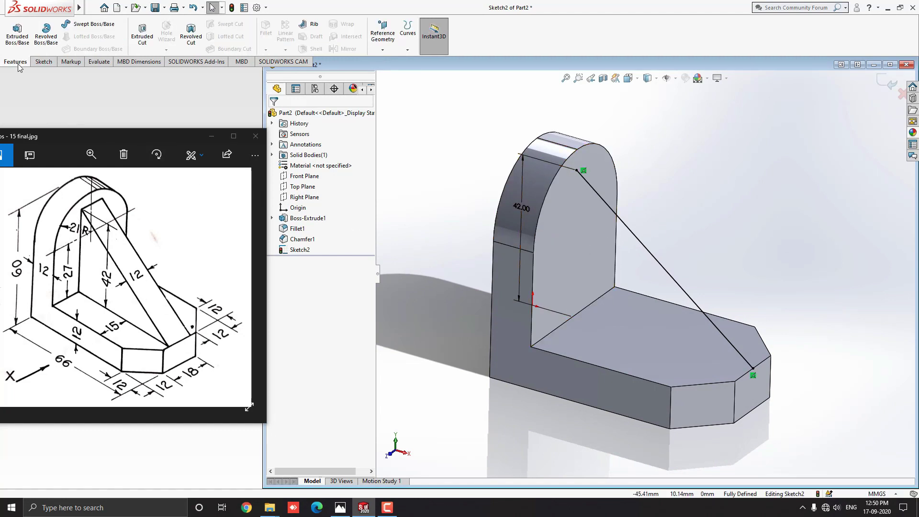
left_click(314, 25)
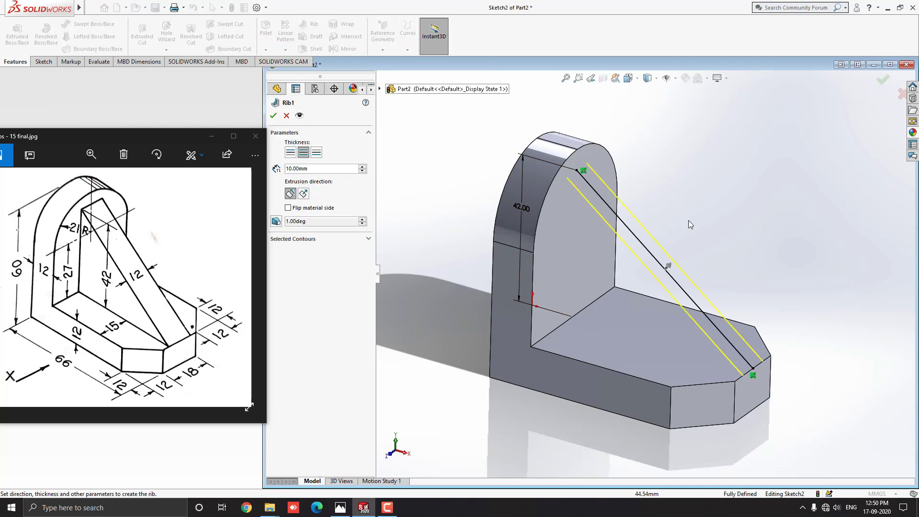
middle_click_drag(694, 228, 644, 317)
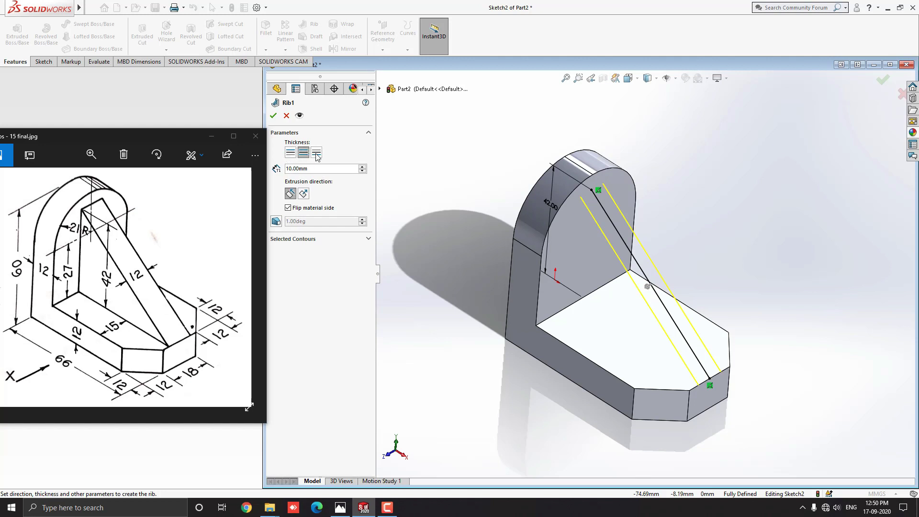
left_click(290, 153)
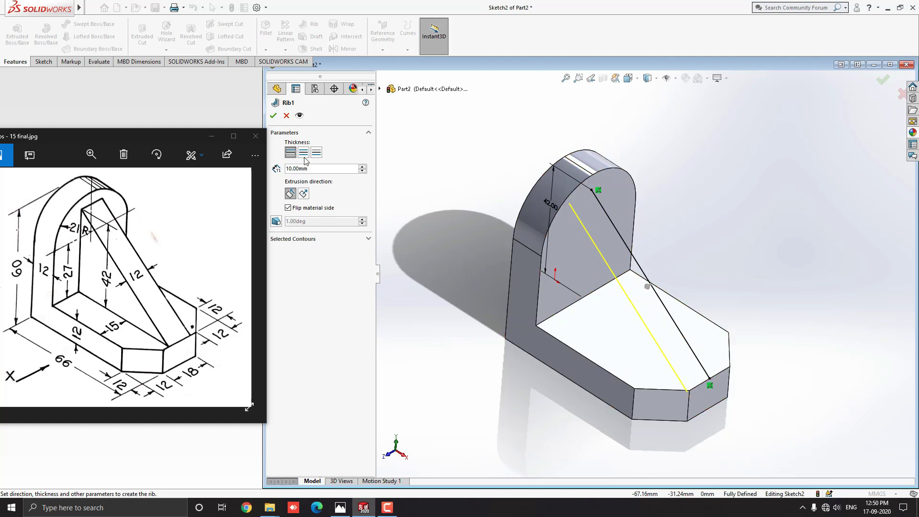
left_click(304, 153)
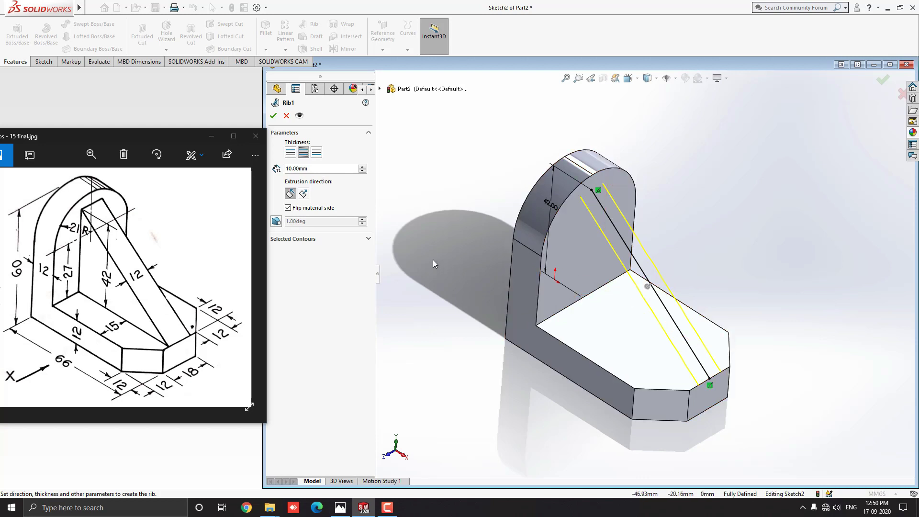
left_click(316, 153)
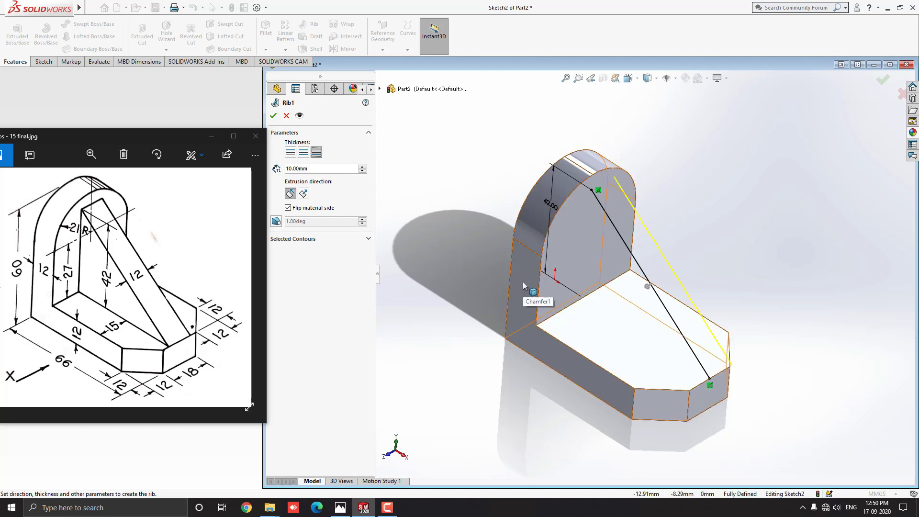
left_click(303, 153)
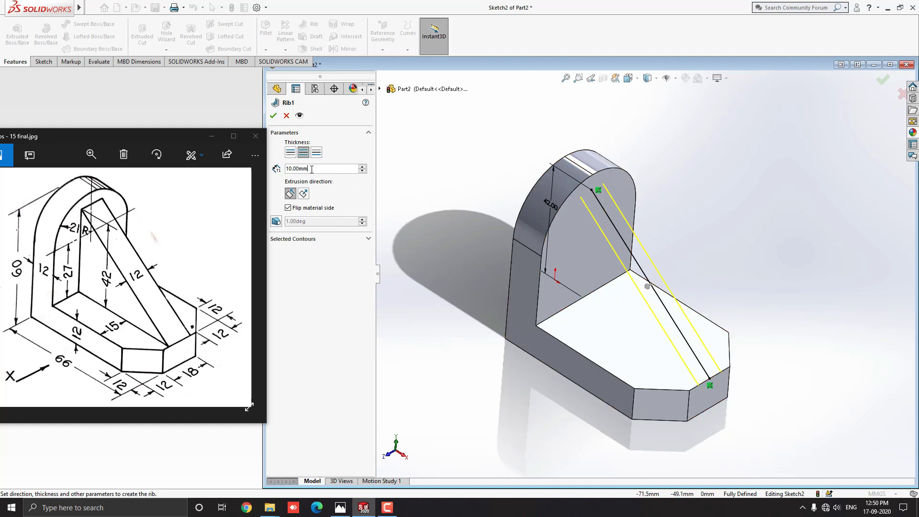
- Set the rib thickness to 12 mm and create Rib1
left_click_drag(312, 169, 286, 174)
type("12")
key("Return")
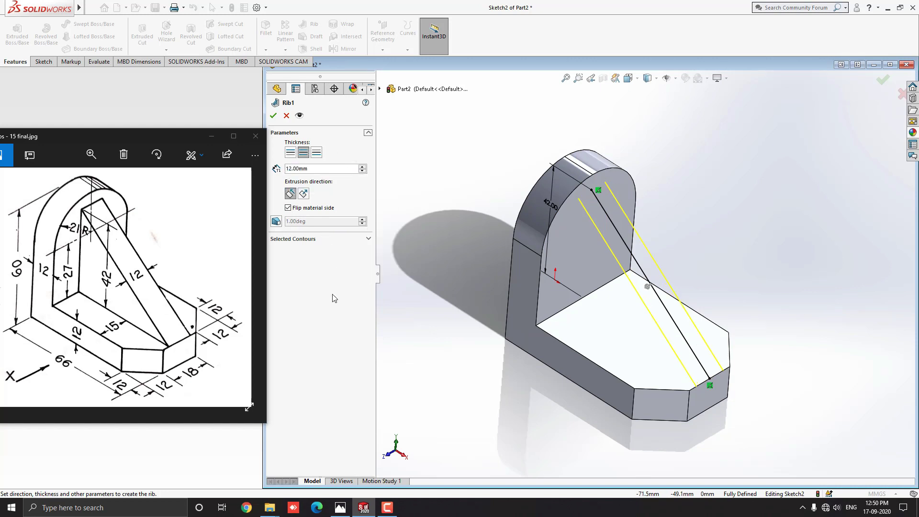
middle_click_drag(556, 379, 553, 335)
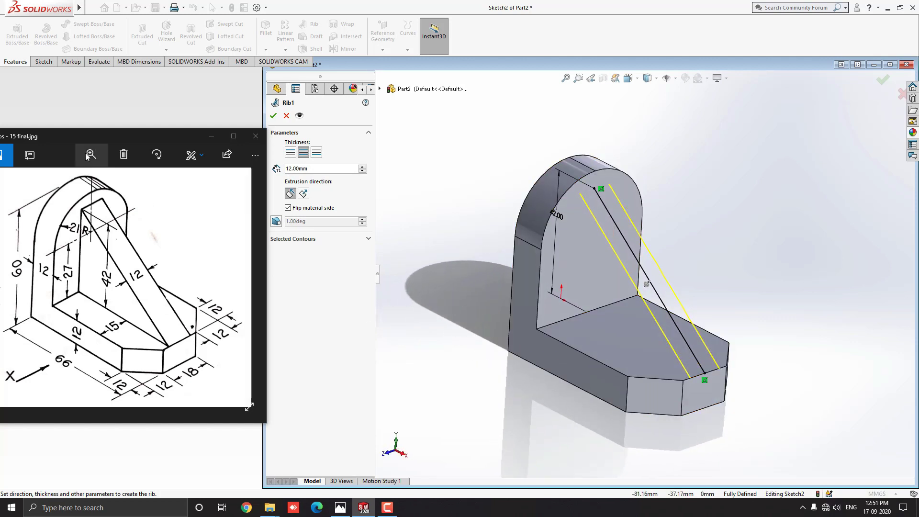
left_click(274, 116)
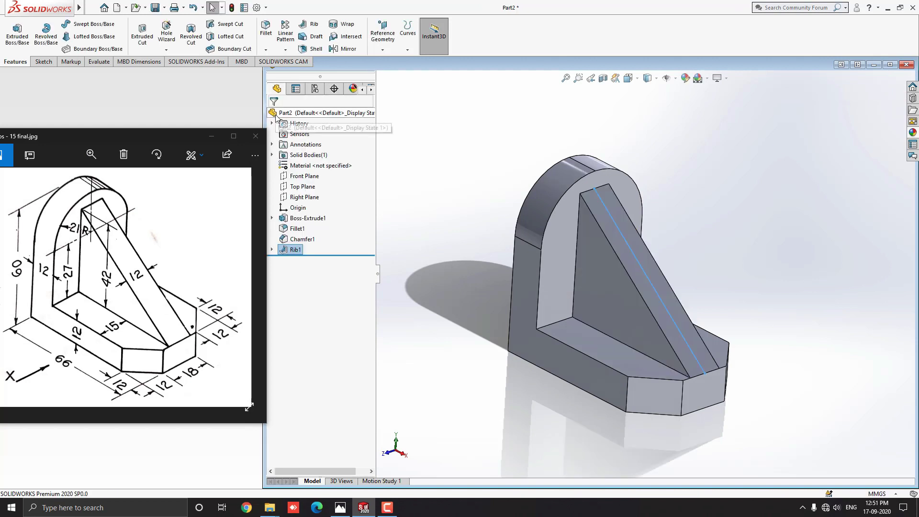
- Minimize the Photos reference drawing and maximize the Part2 window
middle_click_drag(615, 306, 632, 290)
scroll(632, 290, "up", 2)
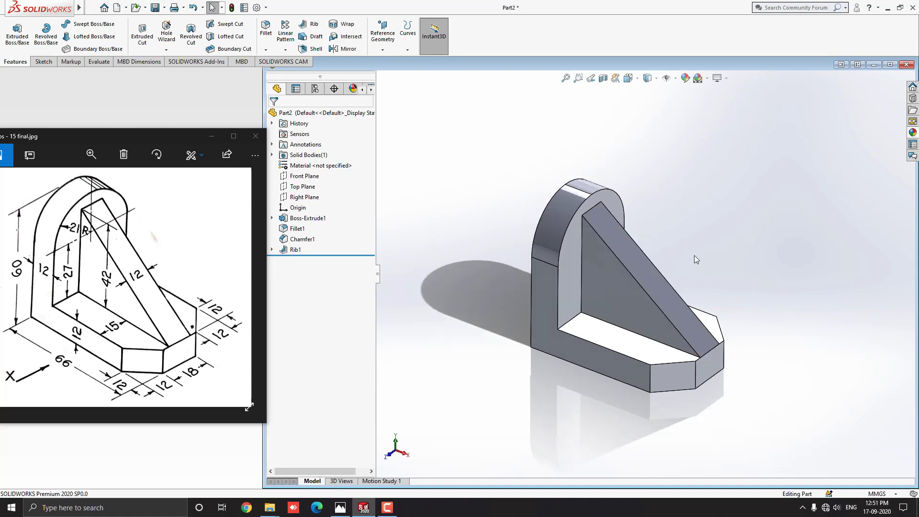
left_click(212, 139)
left_click(890, 64)
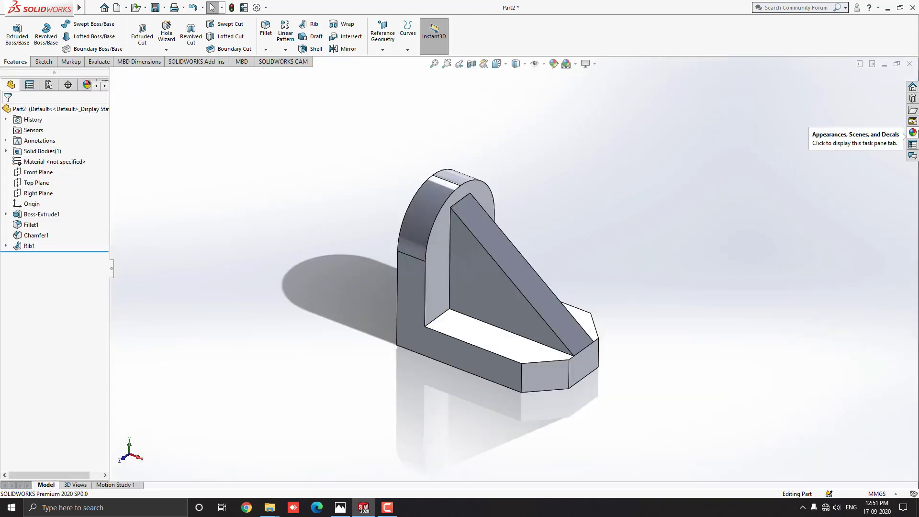
- Browse the Appearances library to the Metal > Steel swatches
left_click(912, 133)
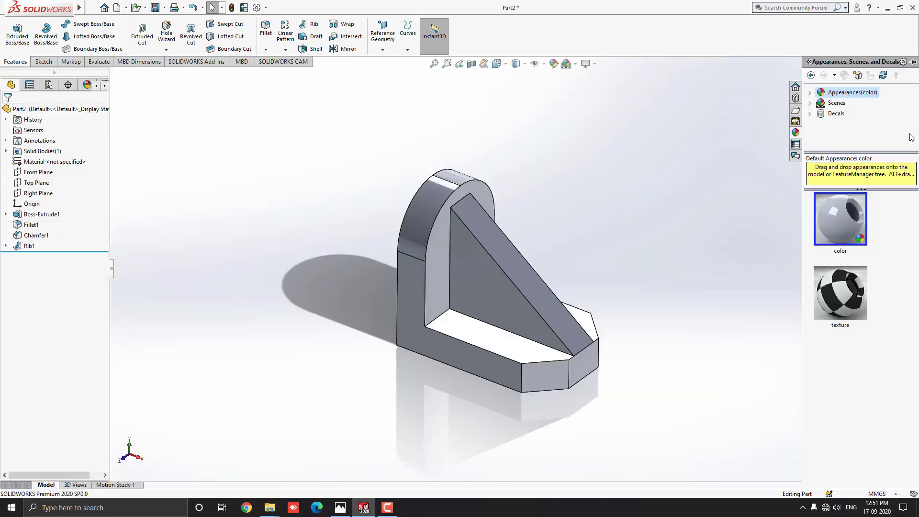
left_click(810, 93)
left_click(820, 114)
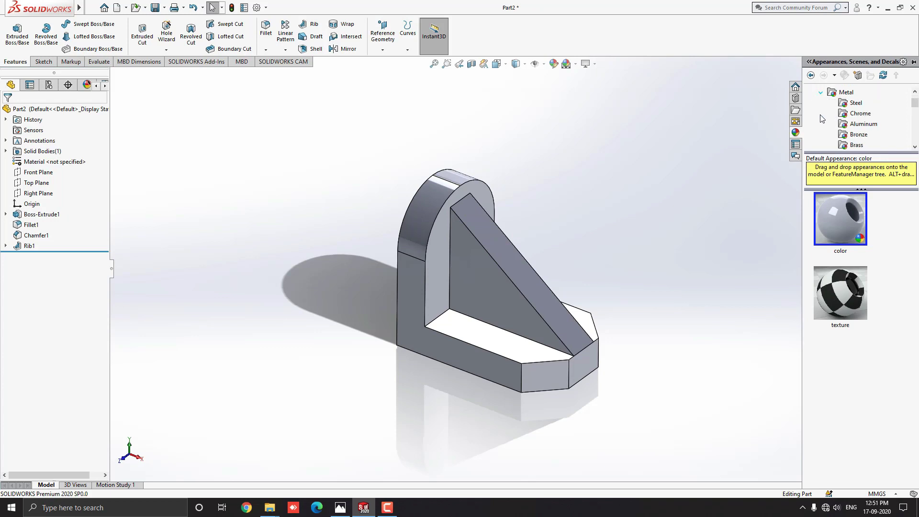
left_click(846, 106)
scroll(861, 282, "down", 3)
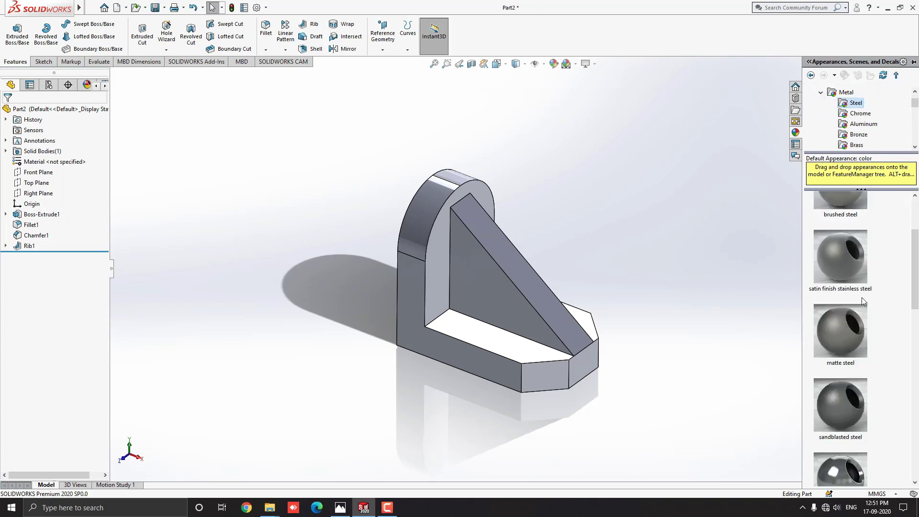
scroll(862, 299, "up", 3)
- Apply brushed steel to the entire bracket body and inspect the finish
mouse_move(852, 316)
left_mouse_down()
mouse_move(700, 335)
mouse_move(456, 257)
mouse_move(428, 215)
left_mouse_up()
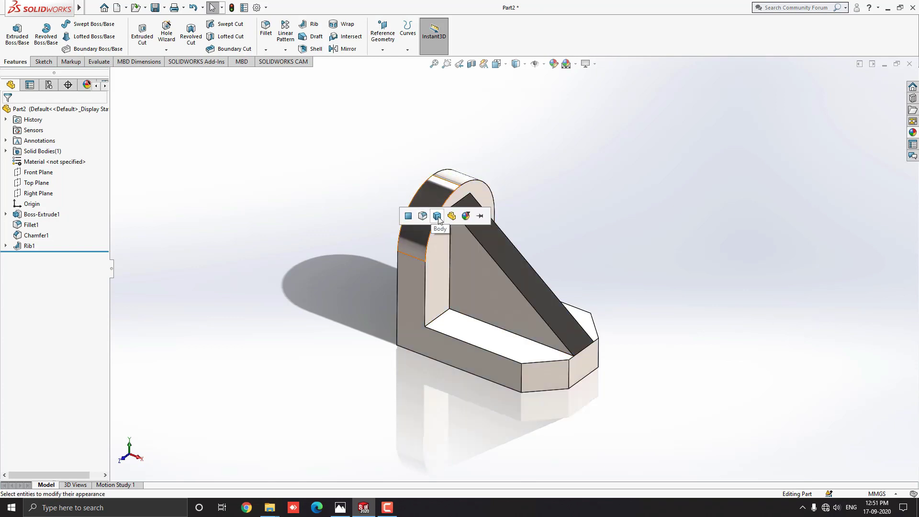
left_click(461, 215)
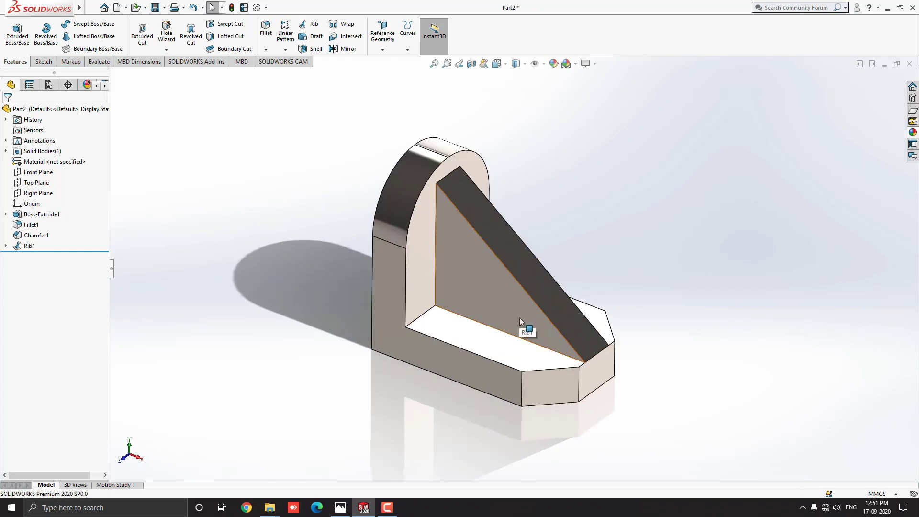
middle_click_drag(519, 318, 337, 314)
middle_click_drag(695, 265, 473, 358)
- Snap the bracket to Isometric, orbit to inspect the rib, then return to Isometric
key("space")
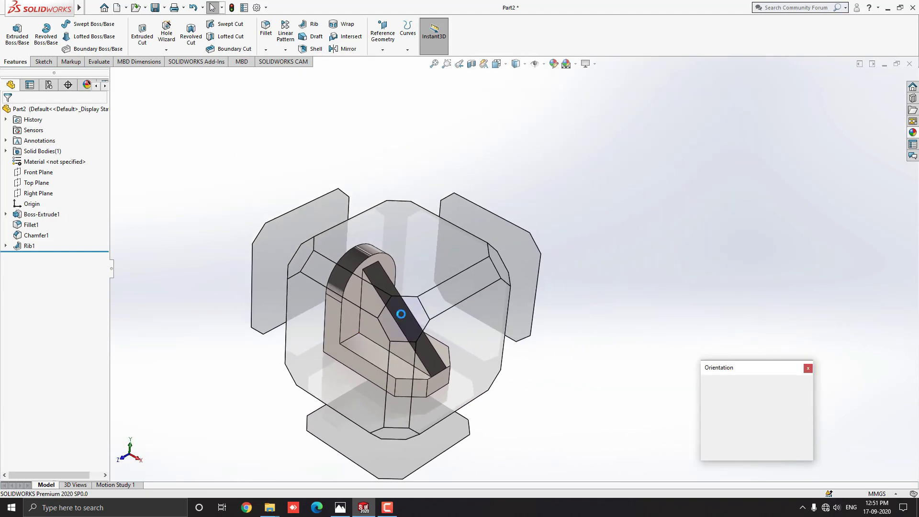
left_click(405, 314)
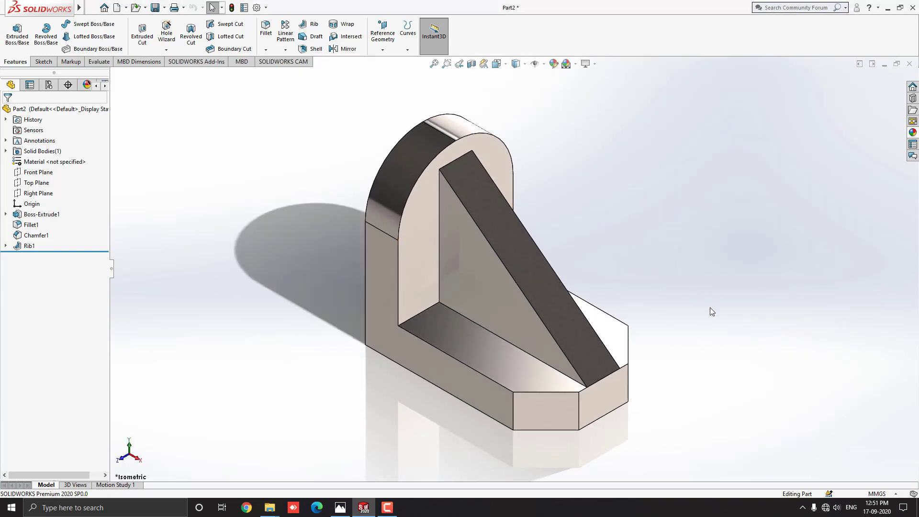
middle_click_drag(707, 341, 771, 174)
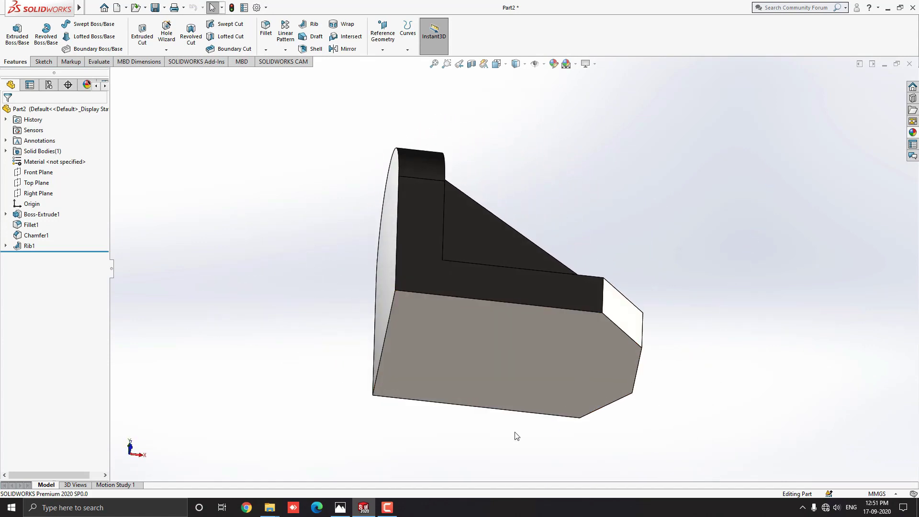
middle_click_drag(515, 432, 640, 447)
mouse_move(547, 415)
middle_mouse_down()
mouse_move(560, 371)
mouse_move(543, 380)
mouse_move(560, 407)
mouse_move(543, 402)
mouse_move(562, 407)
middle_mouse_up()
key("space")
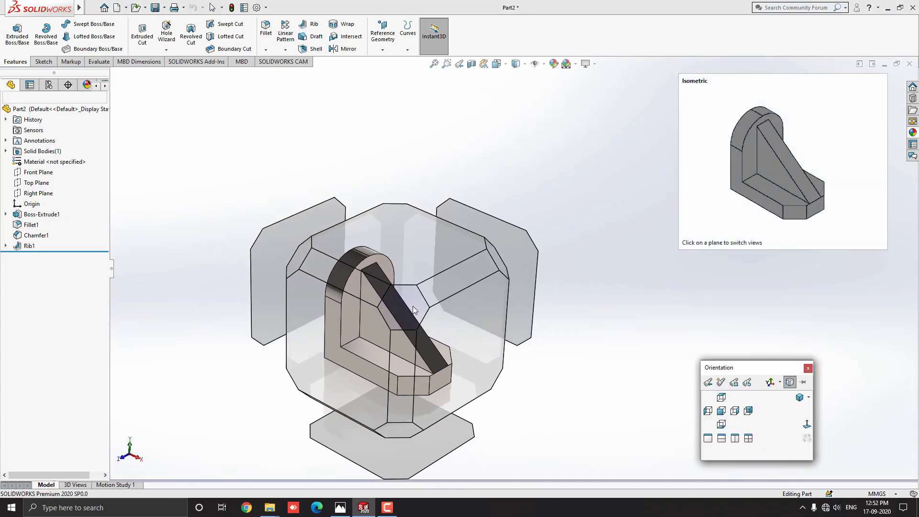
left_click(718, 416)
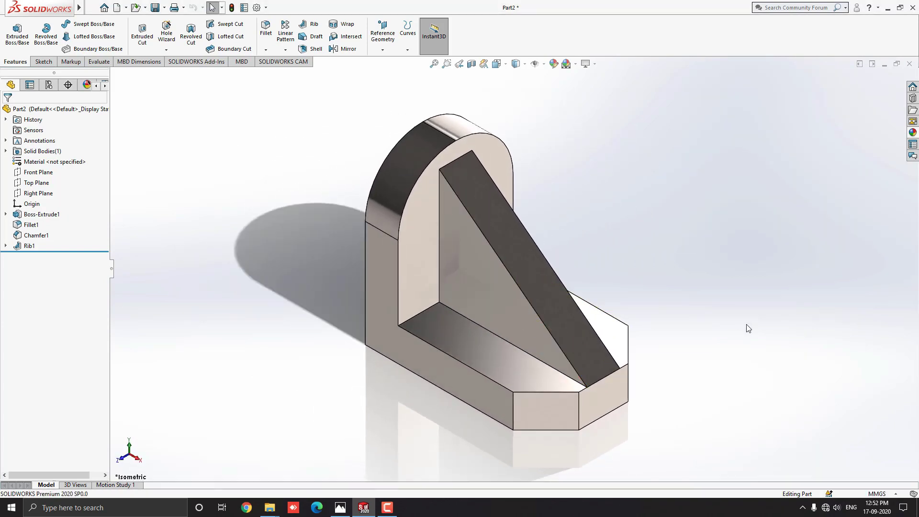